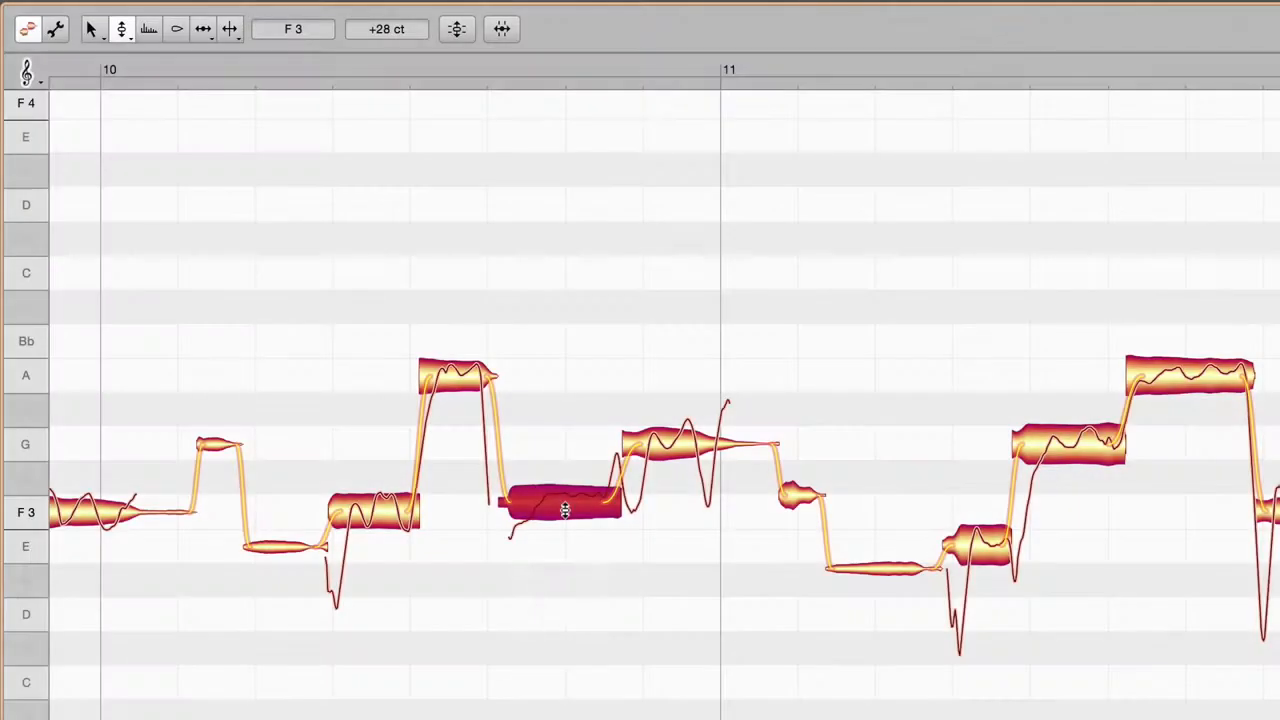
Step: Move the selected note before bar 11 freely back to Bb 3 and set its pitch offset to +15 ct
{"action": "key", "text": "alt"}
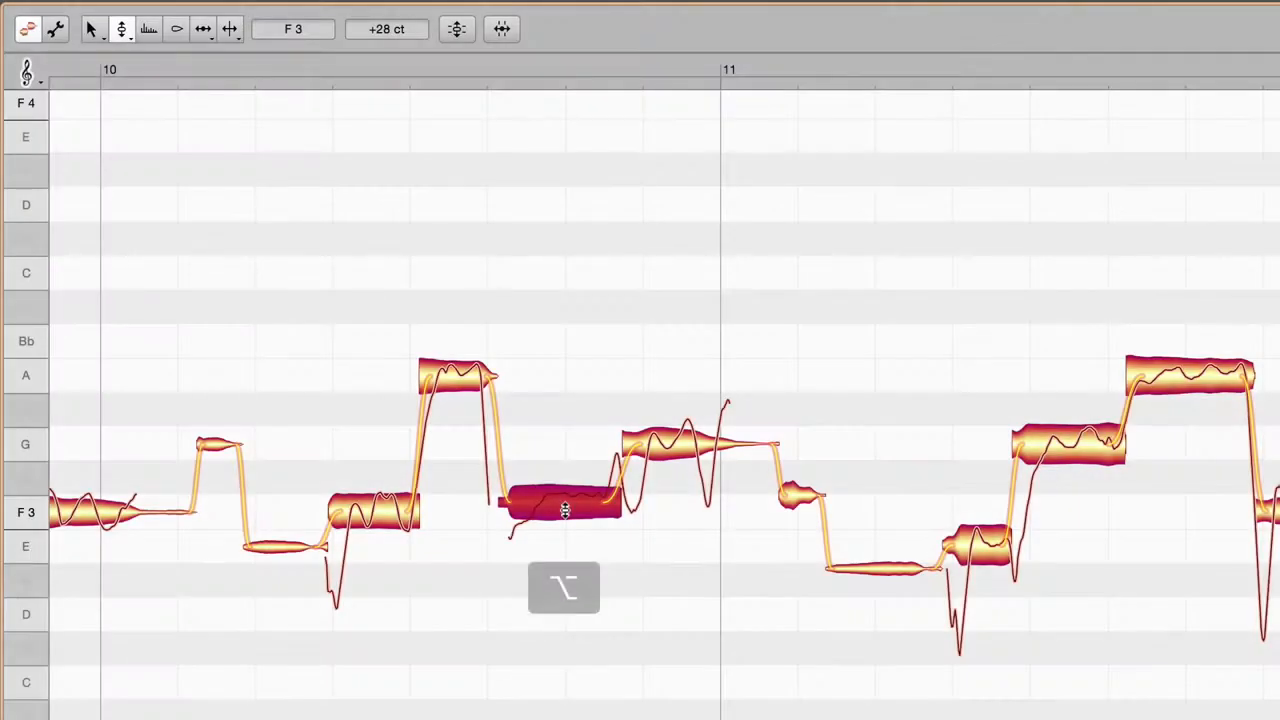
{"action": "left_click_drag", "start_coordinate": [565, 511], "coordinate": [571, 343]}
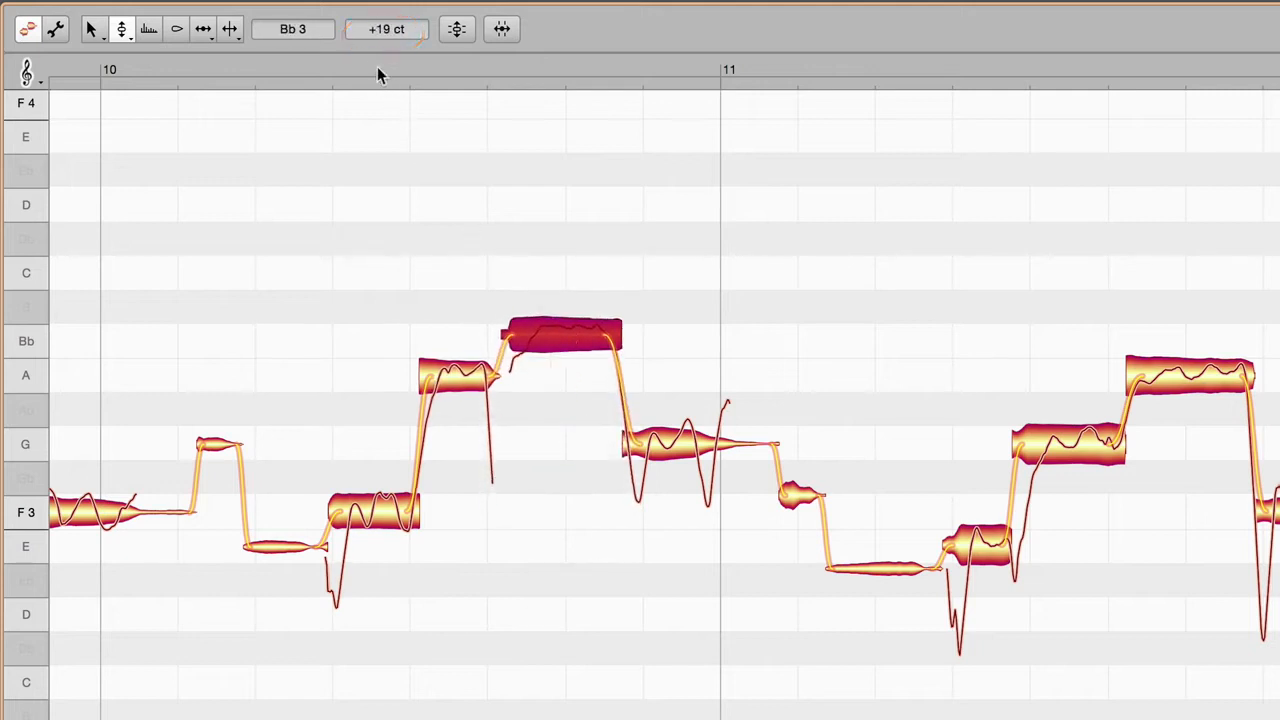
{"action": "double_click", "coordinate": [377, 34]}
{"action": "type", "text": "15"}
{"action": "key", "text": "Return"}
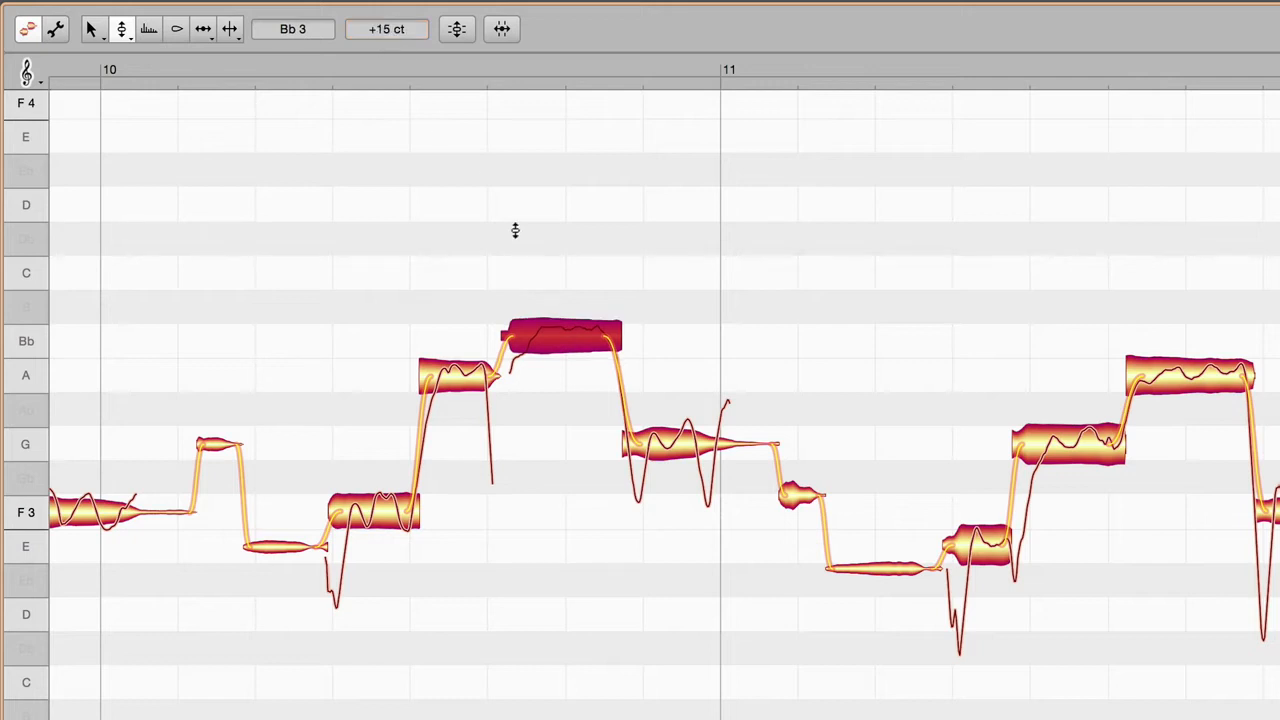
Step: Snap the Bb note to its exact semitone, and do the same for the notes from bar 10's low E to bar 11's second G
{"action": "double_click", "coordinate": [561, 341]}
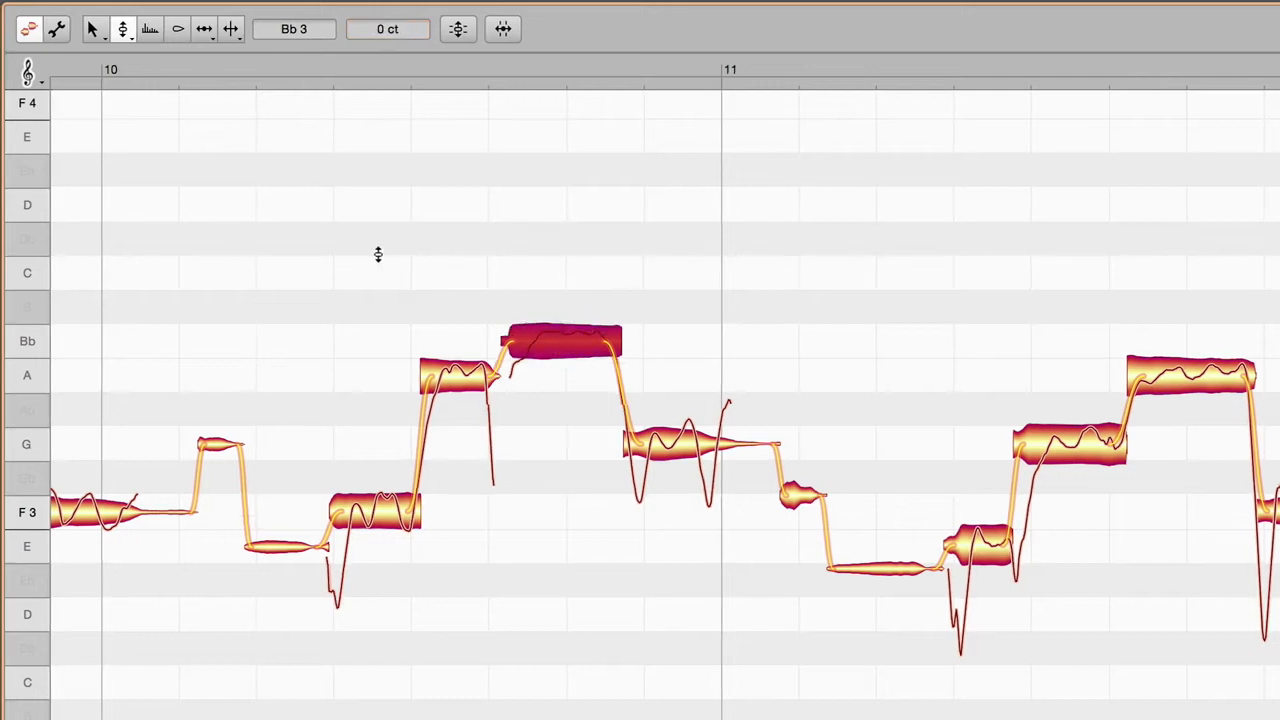
{"action": "left_click_drag", "start_coordinate": [328, 222], "coordinate": [1007, 645]}
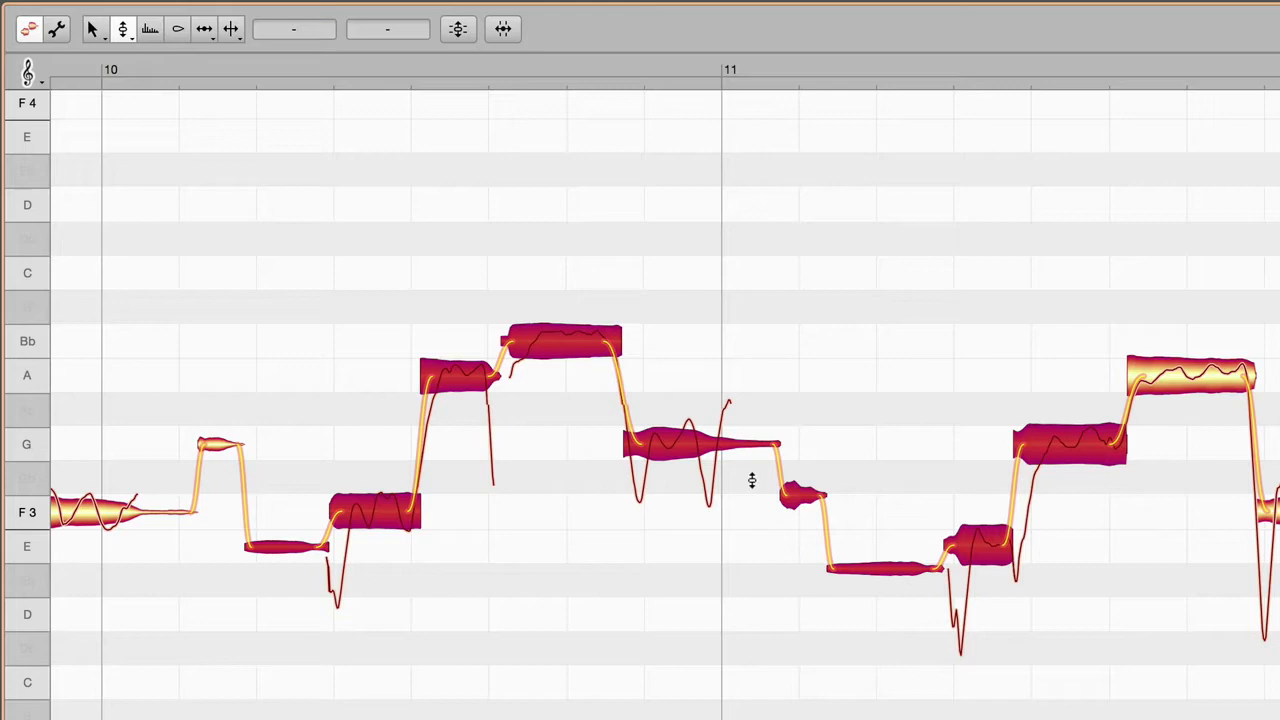
{"action": "double_click", "coordinate": [674, 443]}
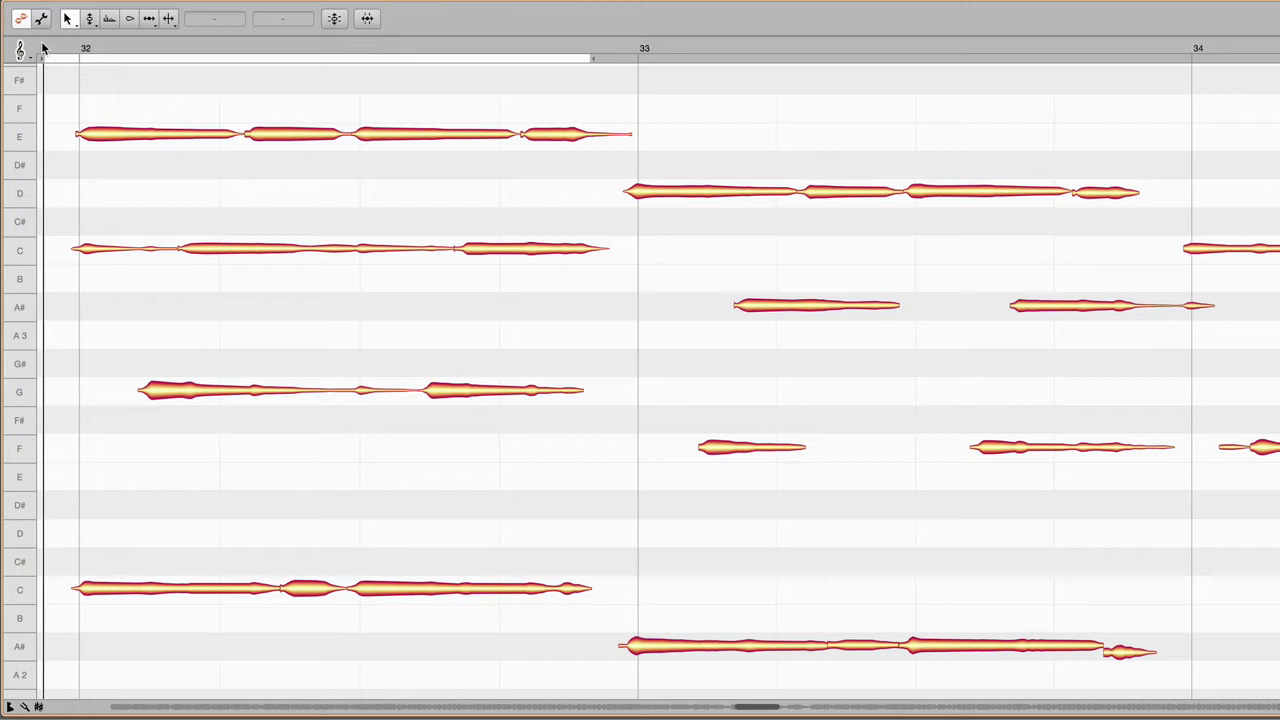
Step: Move bar 32's short low C to D 3, long C to B 3, and second and third E notes to D 4 and F 4
{"action": "double_click", "coordinate": [42, 48]}
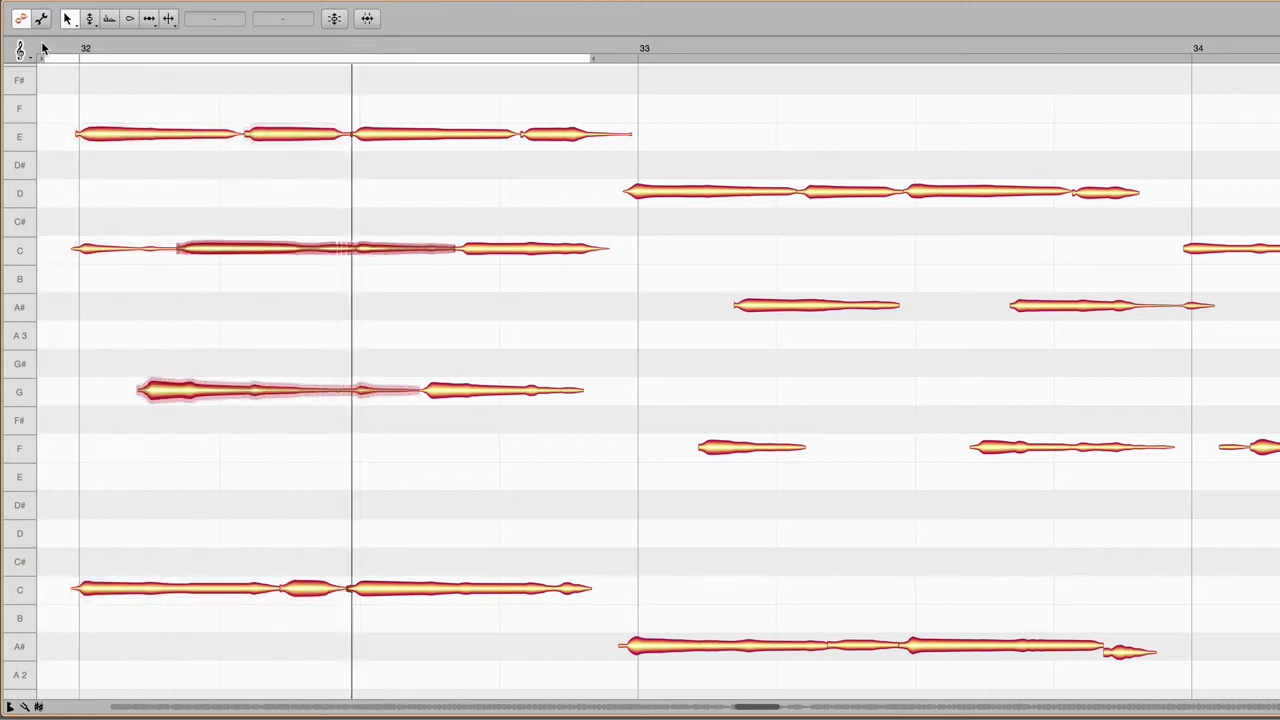
{"action": "key", "text": "space"}
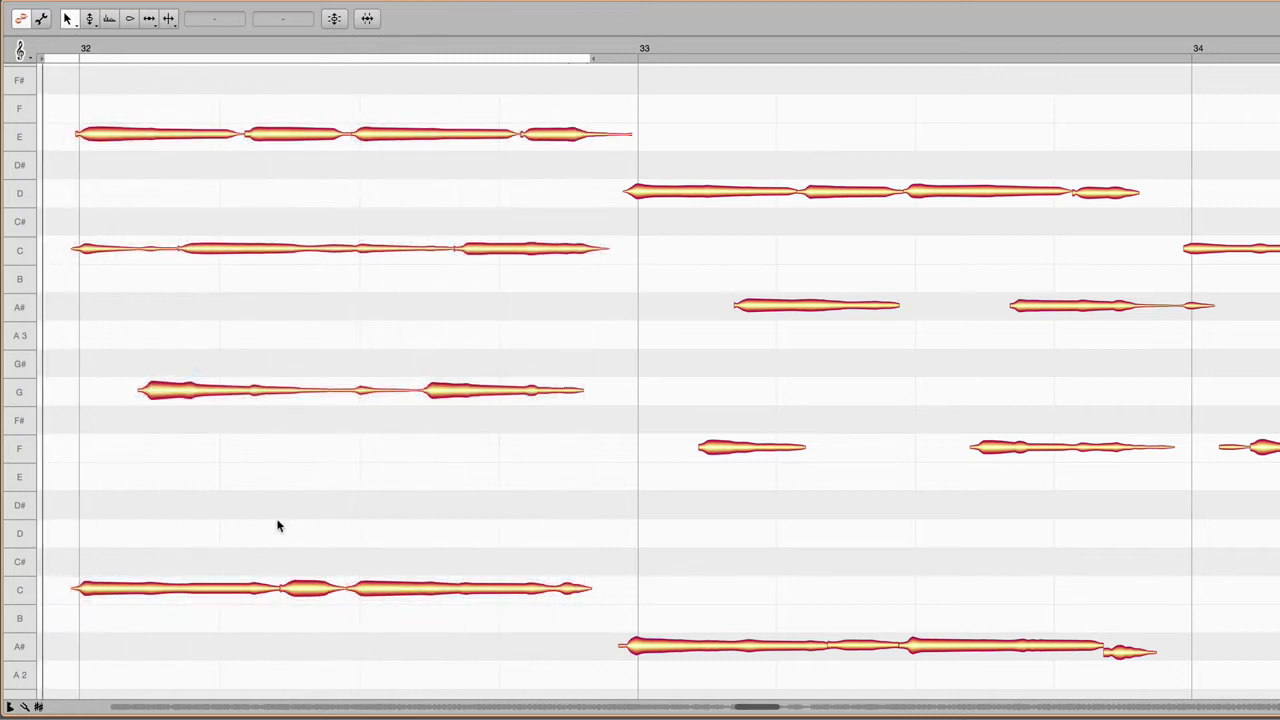
{"action": "left_click_drag", "start_coordinate": [308, 592], "coordinate": [310, 524]}
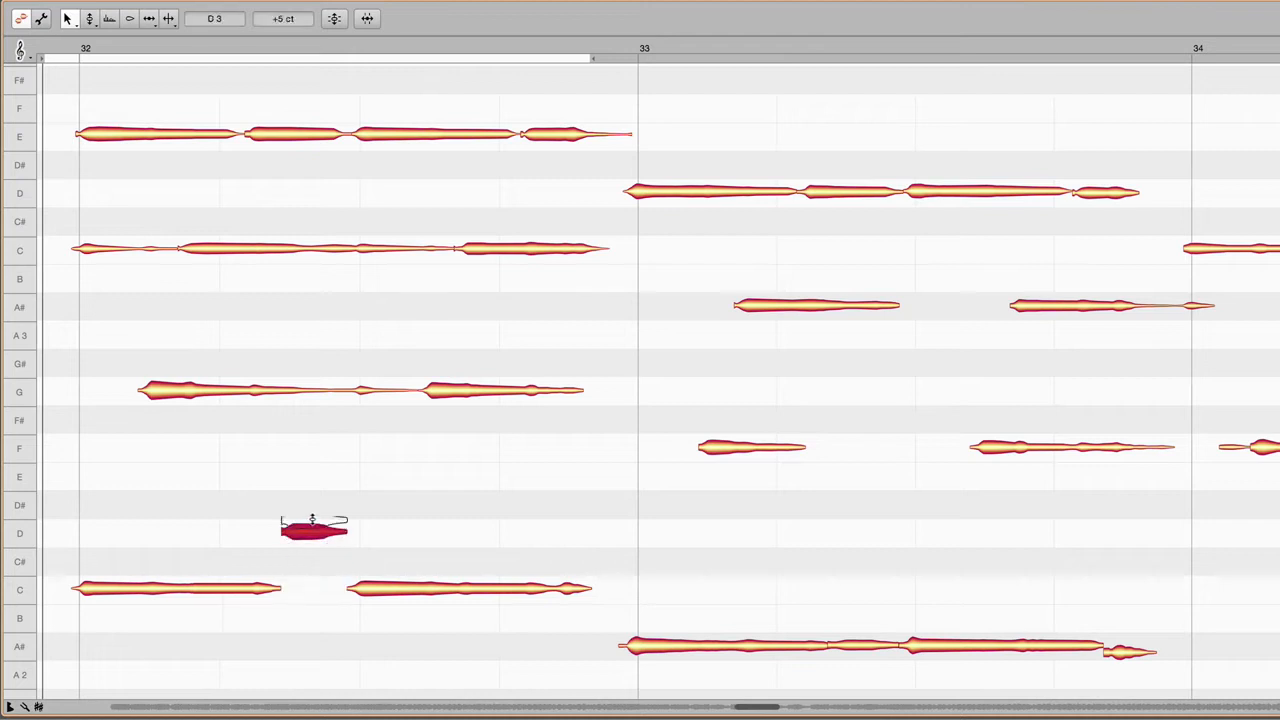
{"action": "left_click_drag", "start_coordinate": [266, 256], "coordinate": [266, 277]}
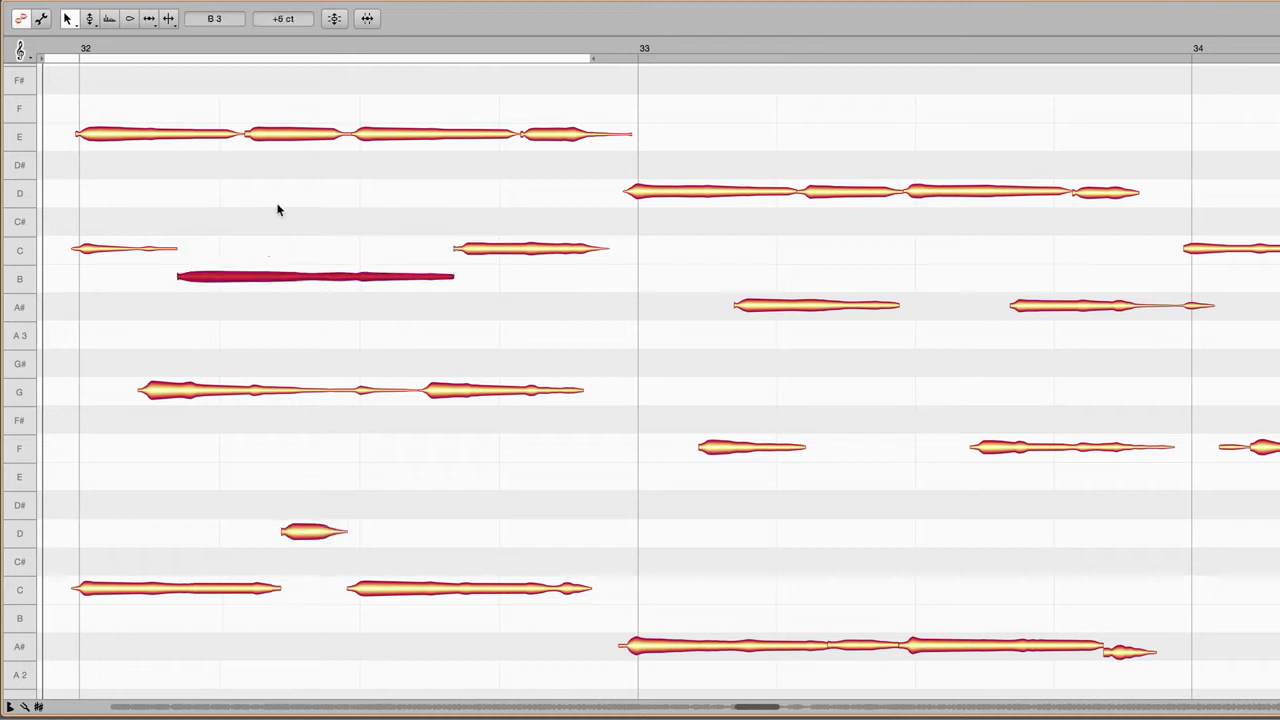
{"action": "left_click_drag", "start_coordinate": [290, 142], "coordinate": [295, 191]}
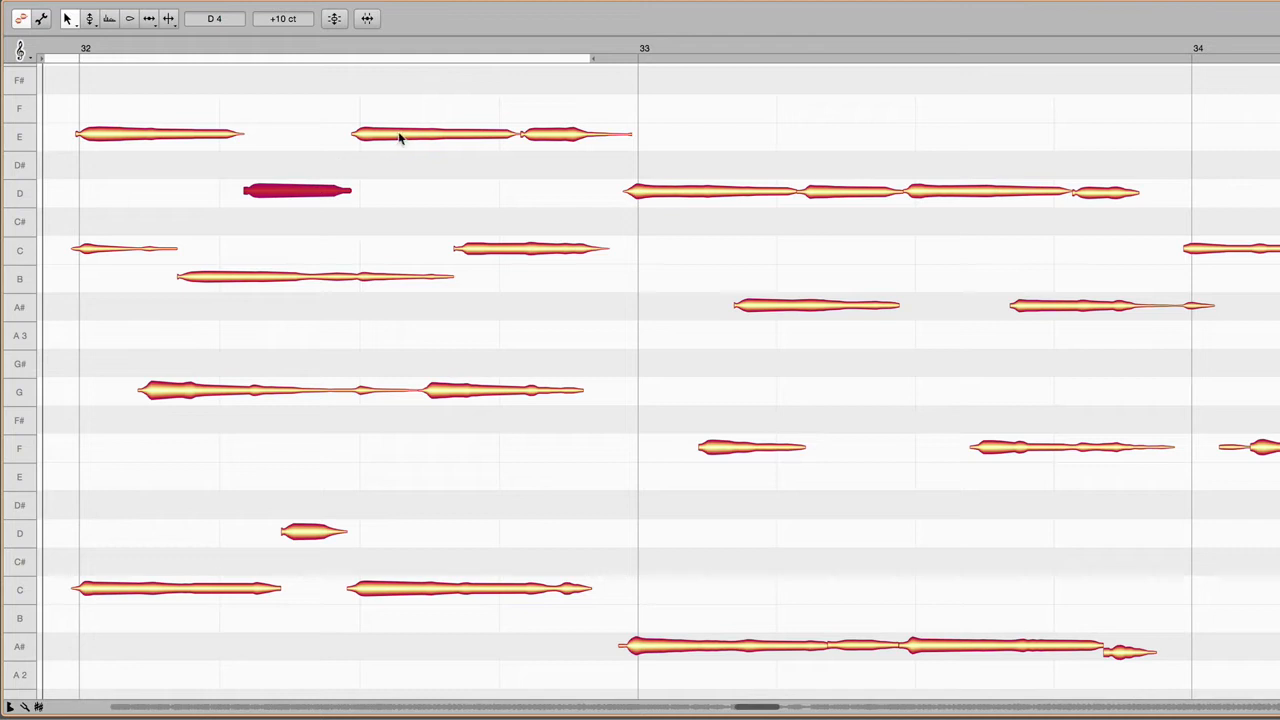
{"action": "left_click_drag", "start_coordinate": [399, 138], "coordinate": [402, 111]}
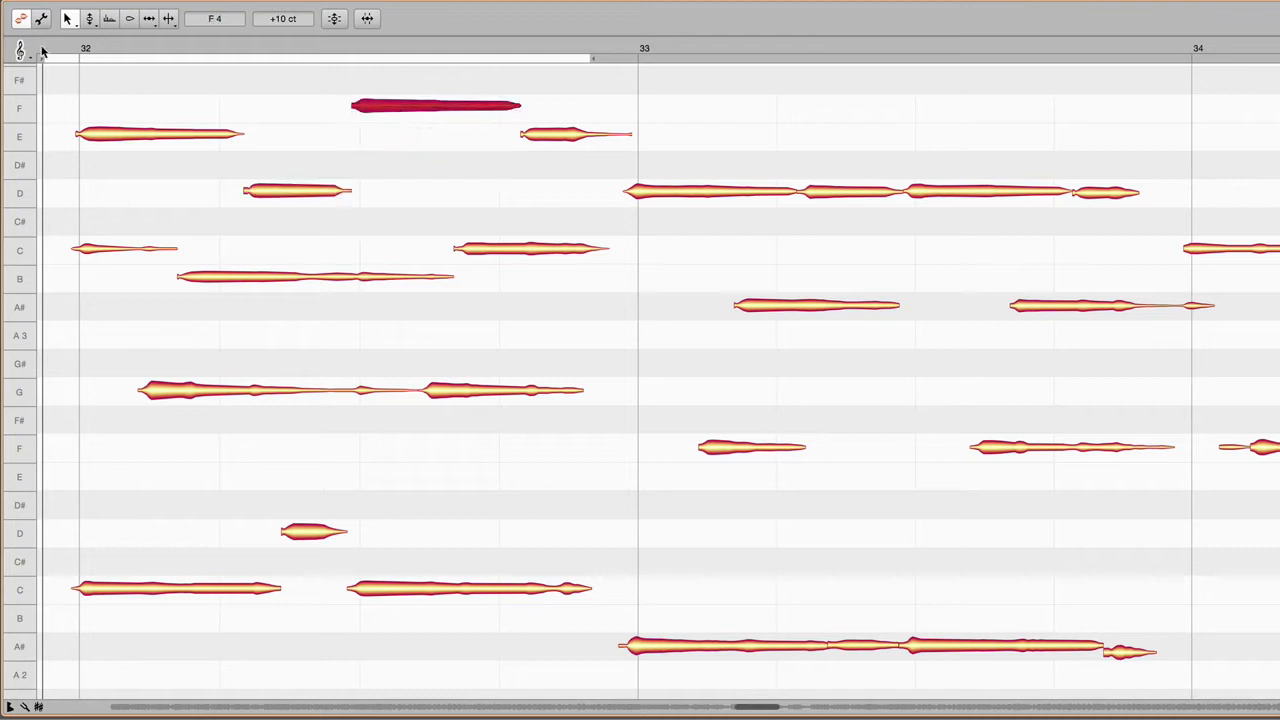
{"action": "double_click", "coordinate": [42, 52]}
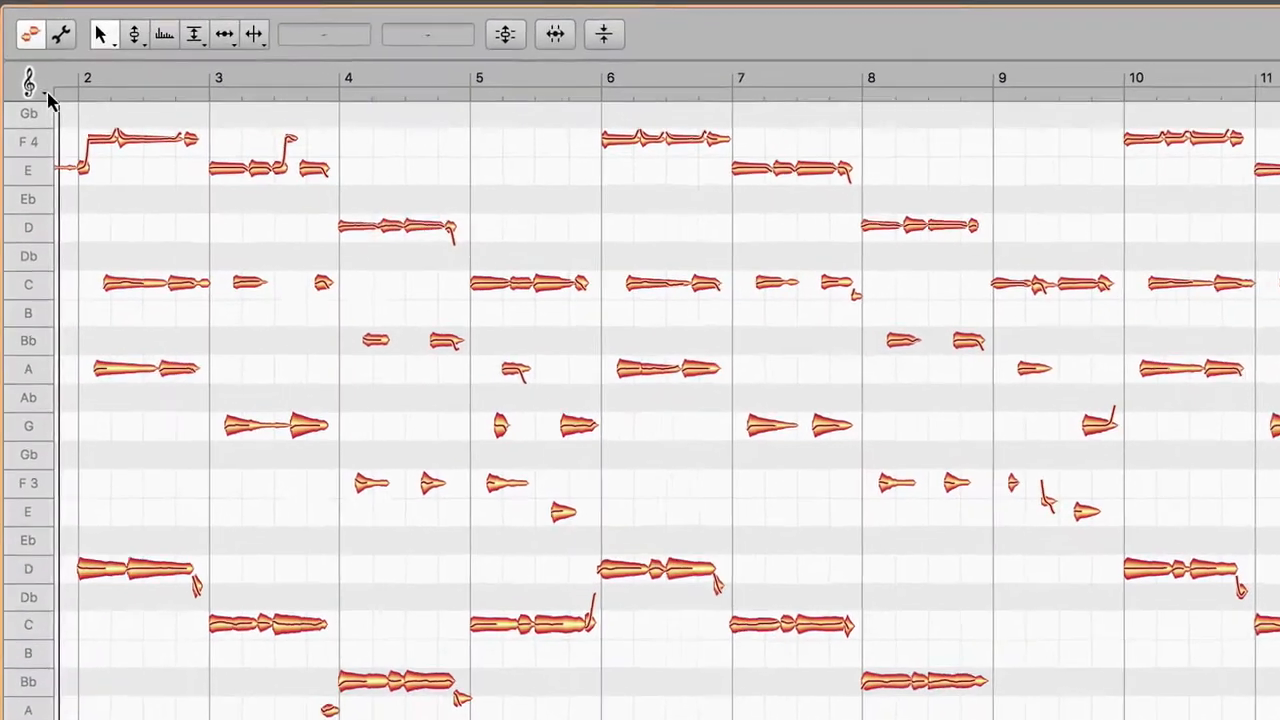
Step: Set the pitch grid to Chromatic Snap and try shifting the second G 3 note in bar 3
{"action": "left_click", "coordinate": [27, 95]}
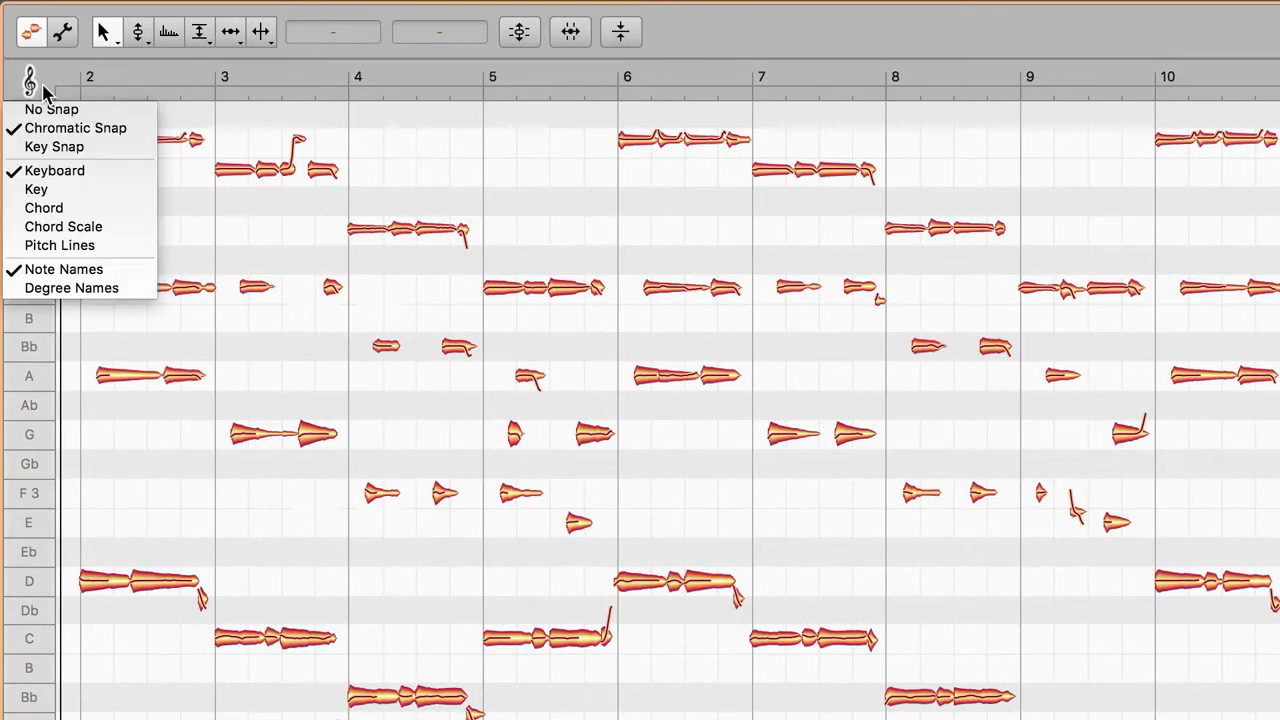
{"action": "left_click", "coordinate": [84, 128]}
{"action": "mouse_move", "coordinate": [313, 440]}
{"action": "left_mouse_down"}
{"action": "mouse_move", "coordinate": [322, 364]}
{"action": "mouse_move", "coordinate": [322, 484]}
{"action": "mouse_move", "coordinate": [326, 440]}
{"action": "left_mouse_up"}
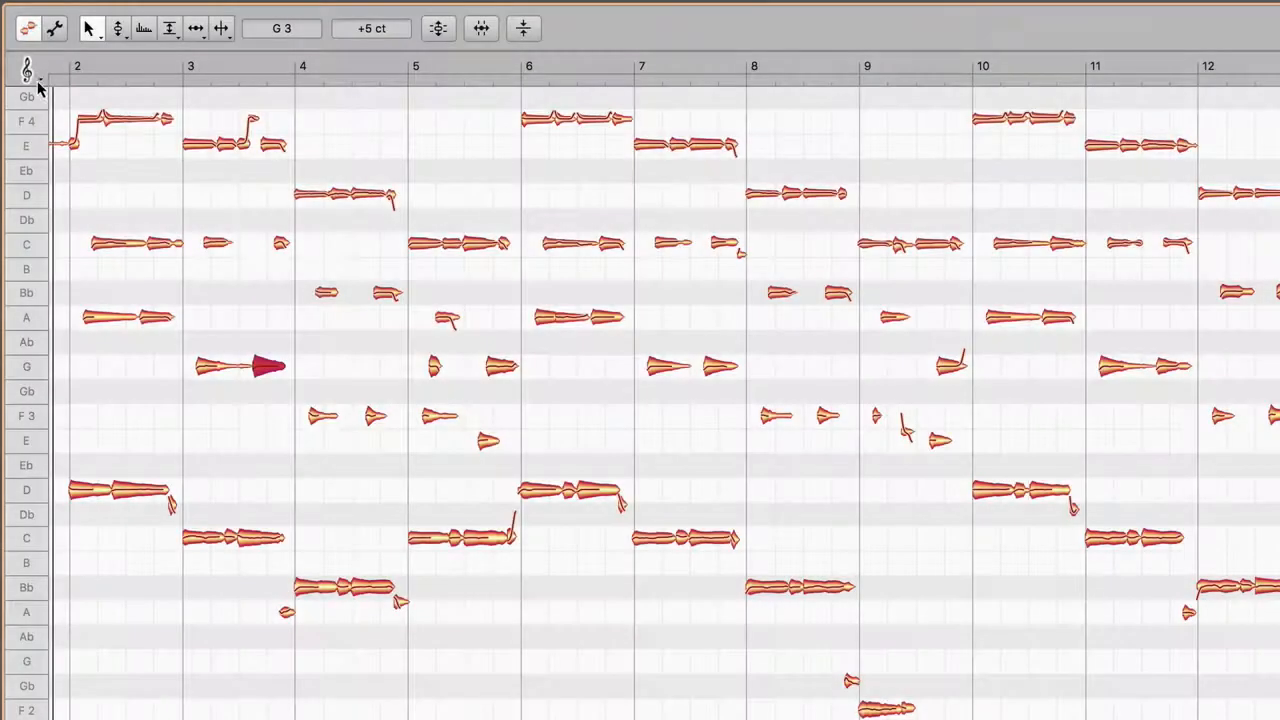
Step: Set the pitch grid to Key Snap with the Key ruler and try shifting the second G 3 note in bar 3
{"action": "left_click", "coordinate": [28, 72]}
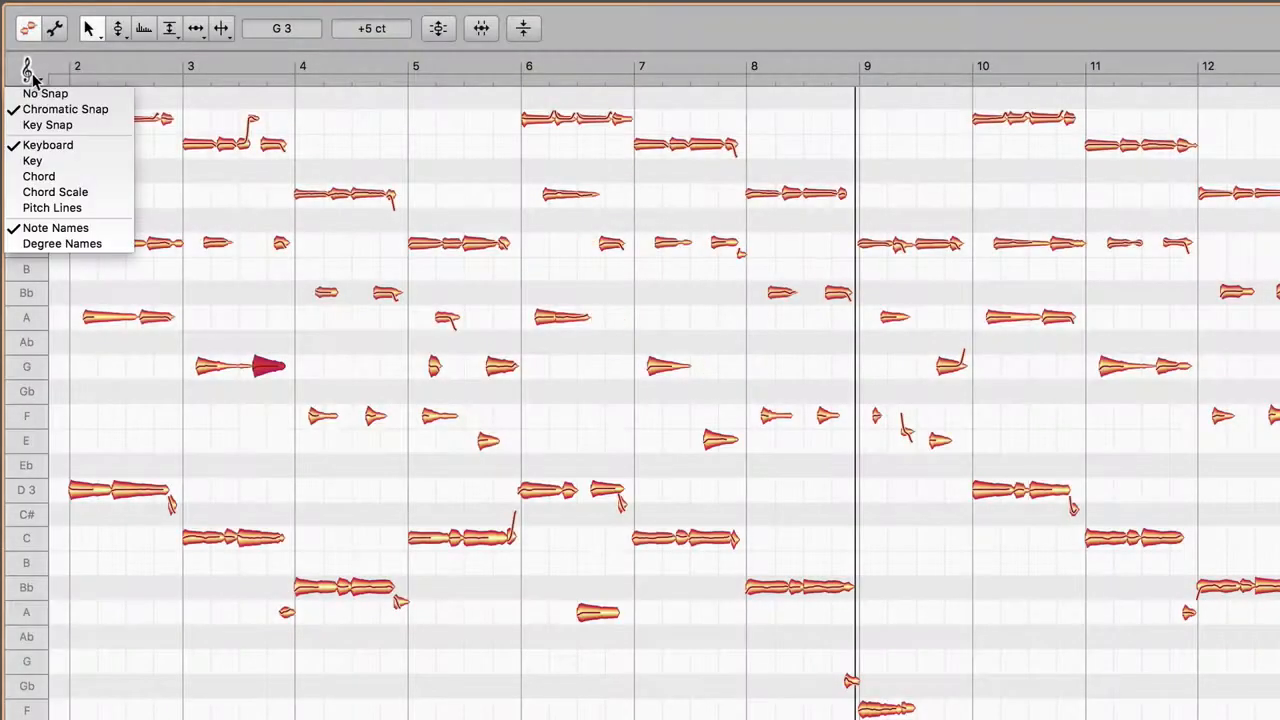
{"action": "left_click", "coordinate": [34, 125]}
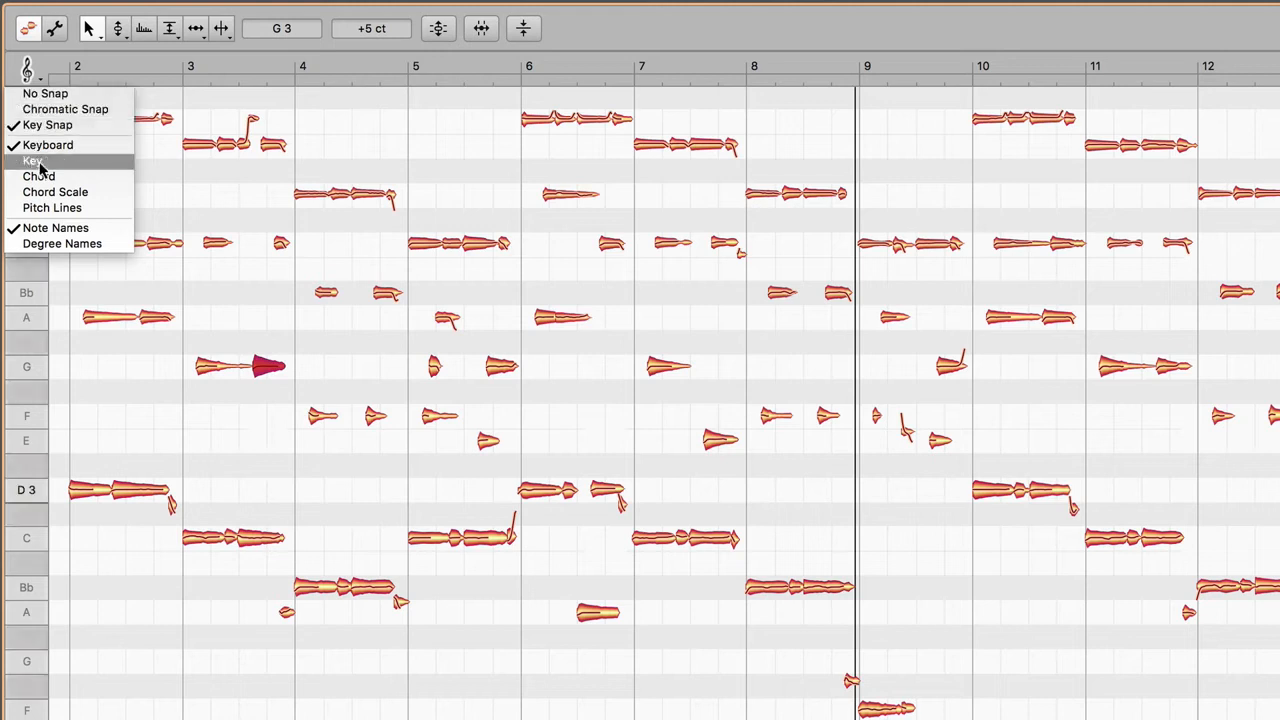
{"action": "left_click", "coordinate": [40, 163]}
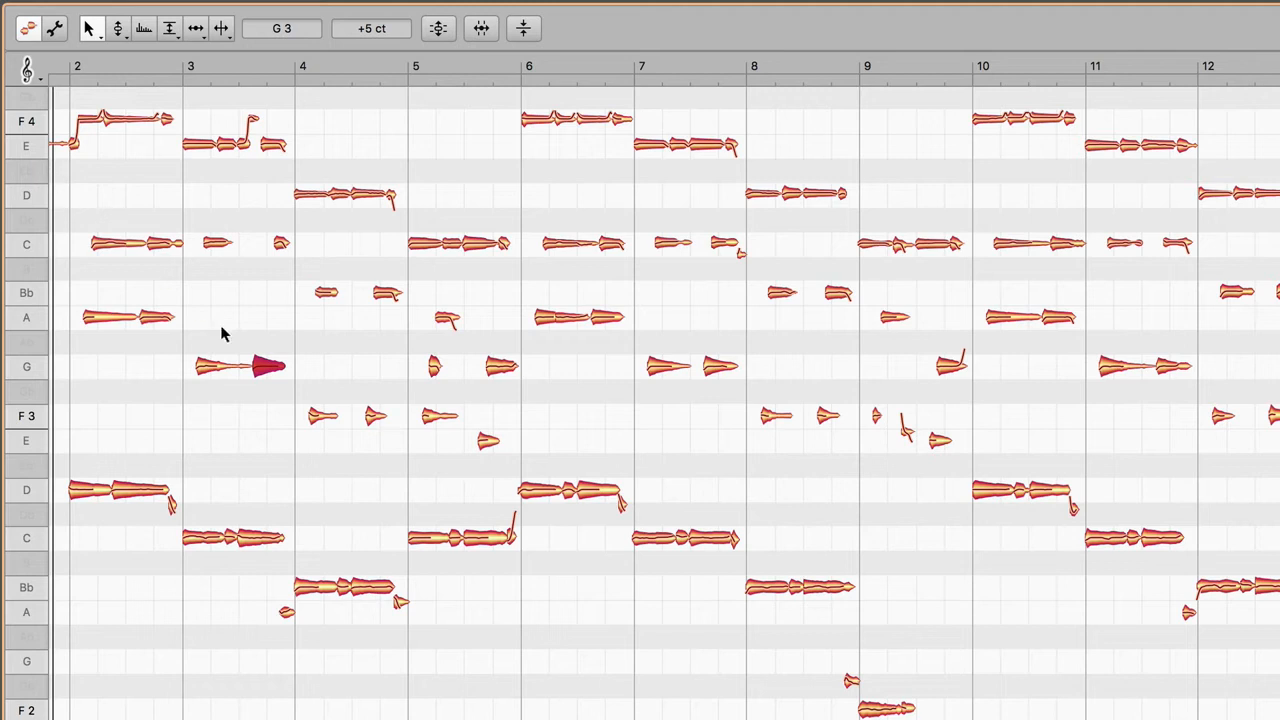
{"action": "mouse_move", "coordinate": [266, 366]}
{"action": "left_mouse_down"}
{"action": "mouse_move", "coordinate": [272, 248]}
{"action": "mouse_move", "coordinate": [281, 385]}
{"action": "mouse_move", "coordinate": [281, 364]}
{"action": "left_mouse_up"}
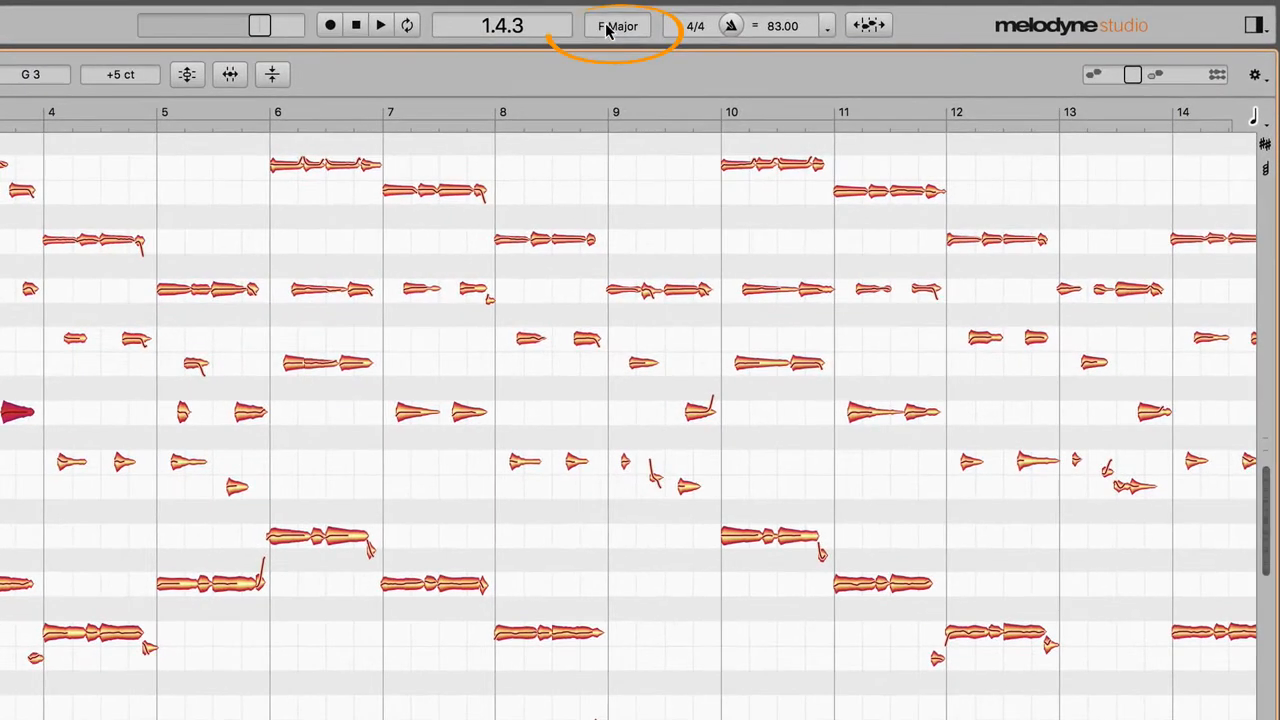
Step: Display the key track and set the key of the song to D Minor
{"action": "left_click", "coordinate": [606, 30]}
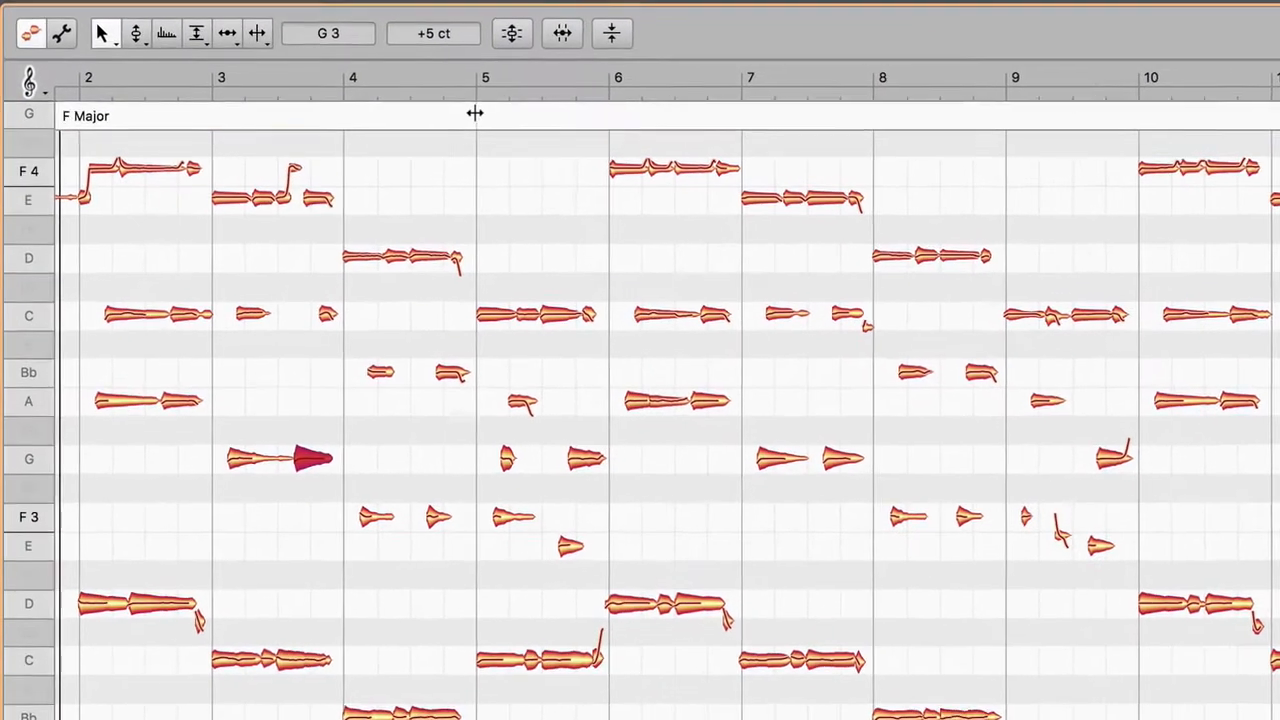
{"action": "double_click", "coordinate": [341, 120]}
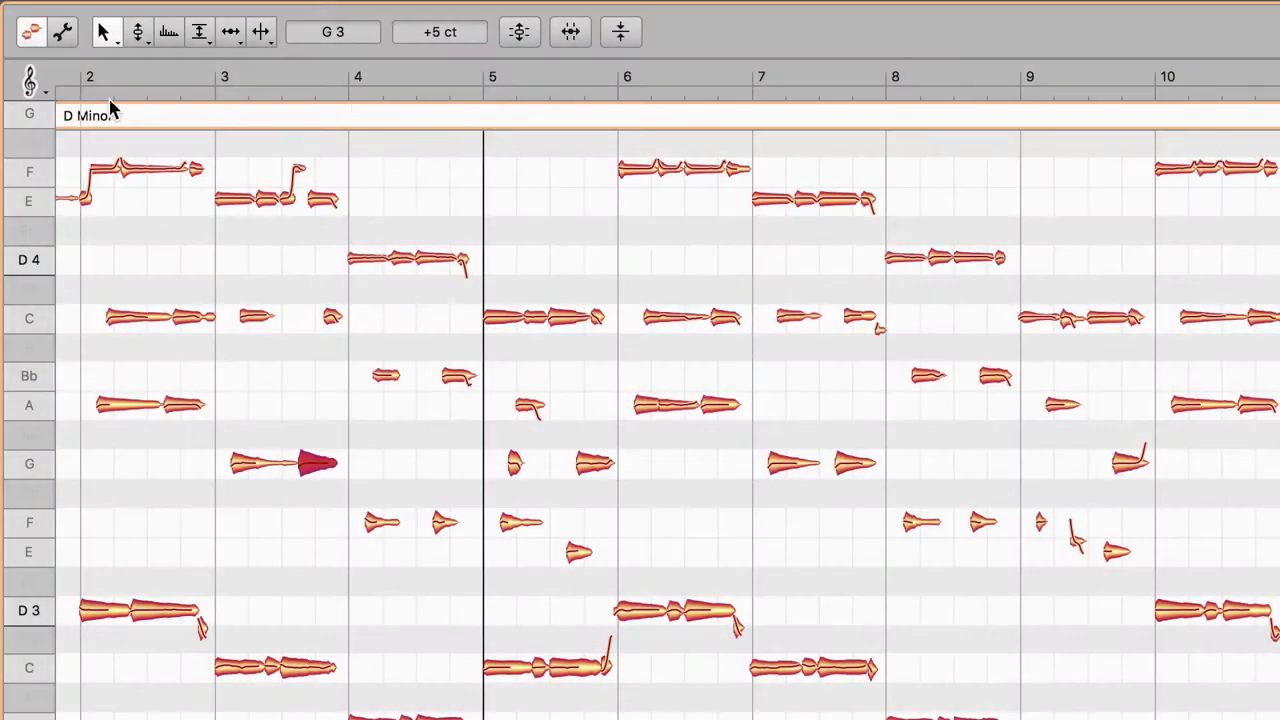
Step: Switch the pitch ruler to Chord and show the chord track below the key track
{"action": "left_click", "coordinate": [44, 92]}
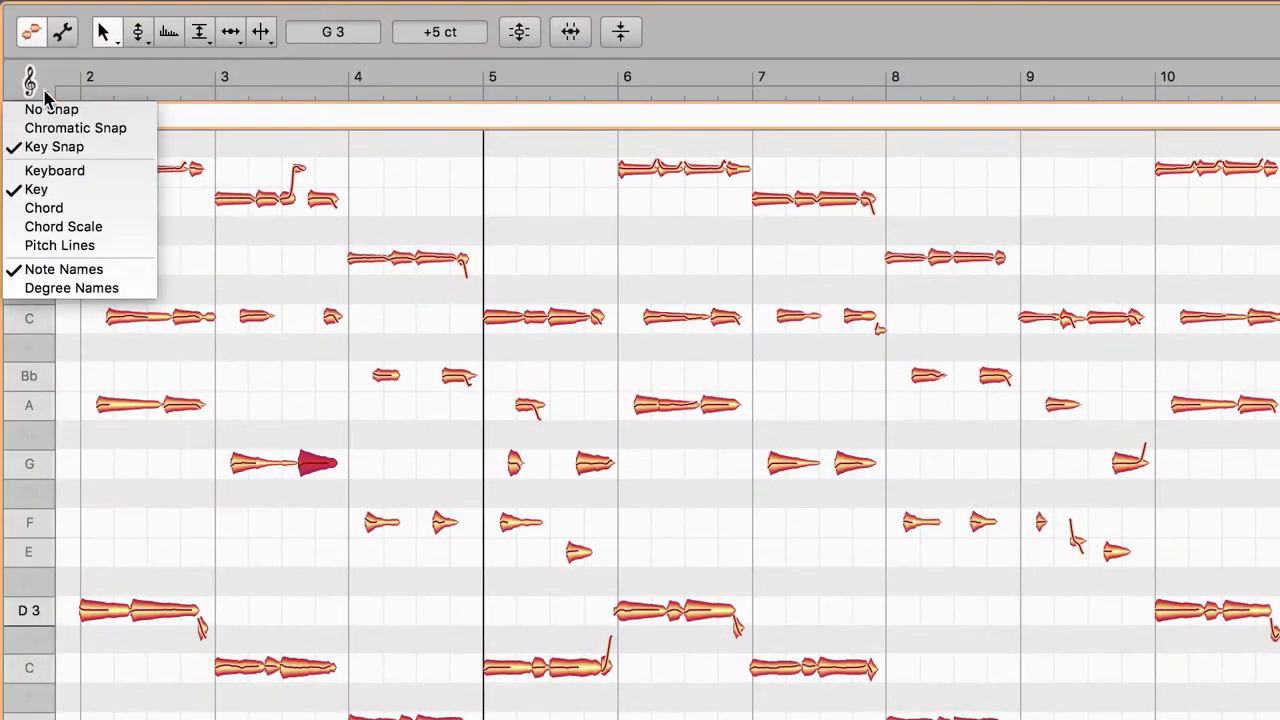
{"action": "left_click", "coordinate": [54, 210]}
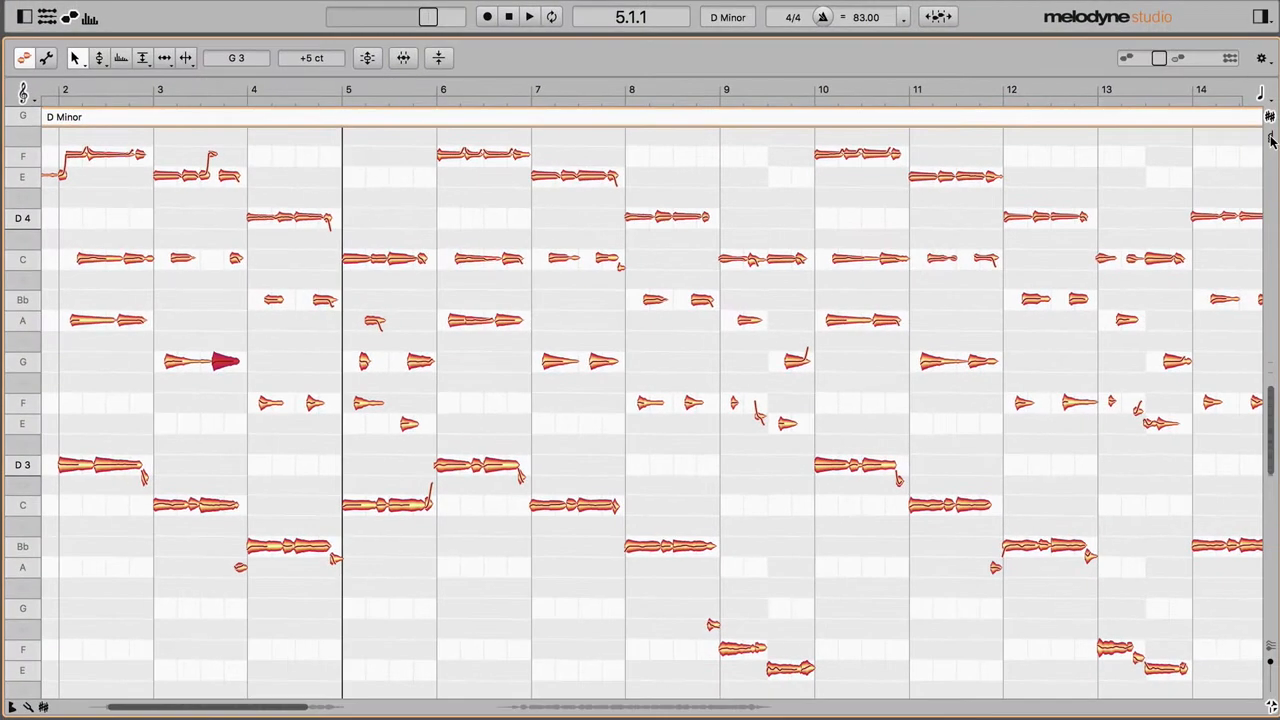
{"action": "left_click", "coordinate": [1271, 140]}
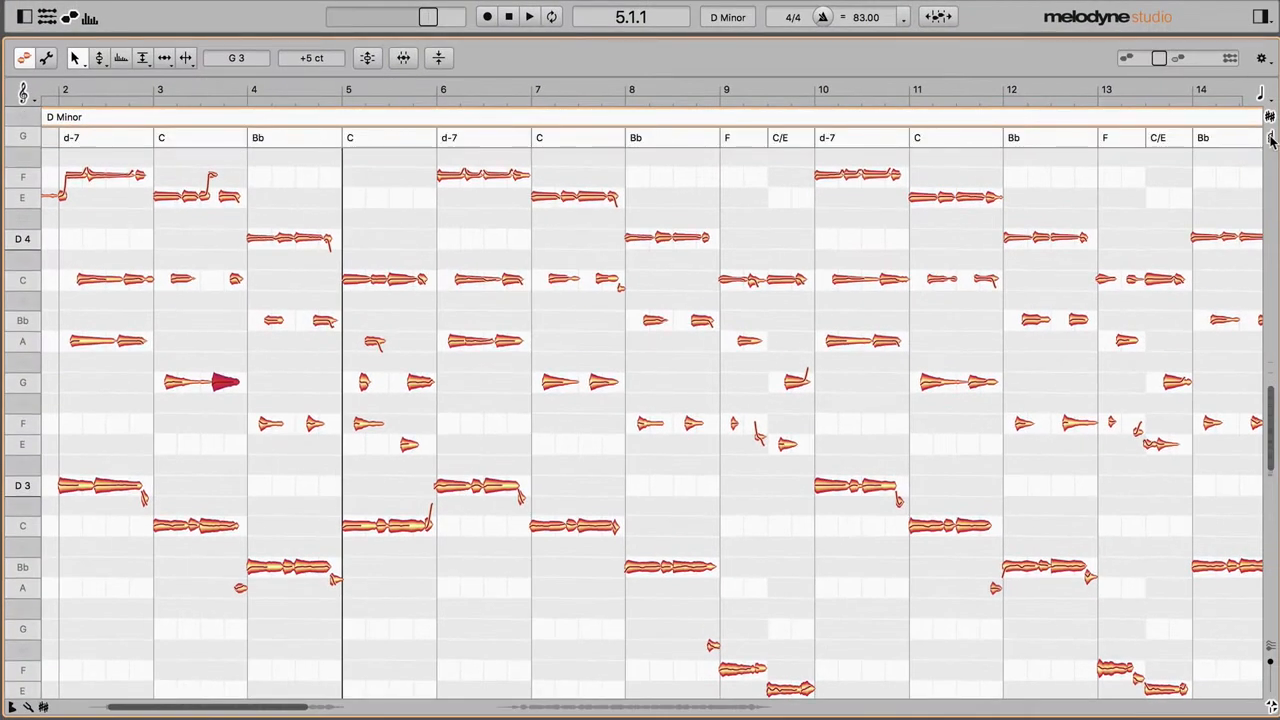
Step: In bar 6, move the first C to D 4, the second A to F 3 and the last long D to A 2, and play the result
{"action": "left_click", "coordinate": [417, 388]}
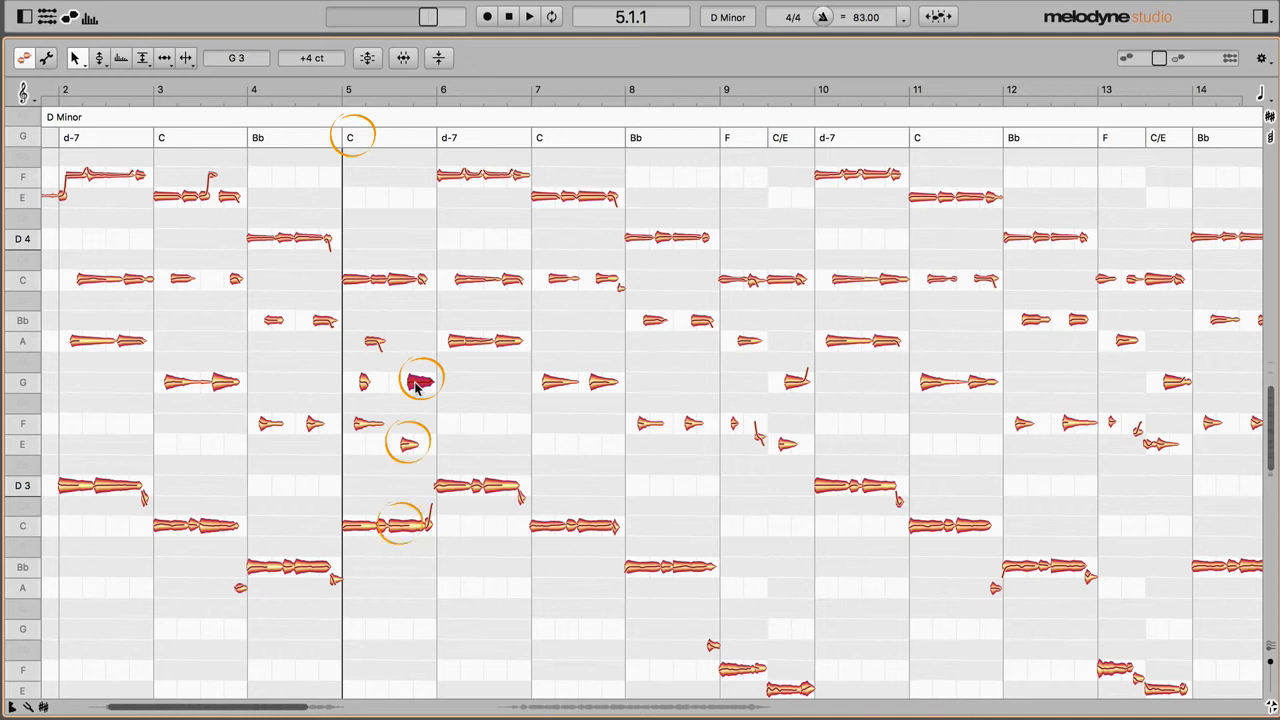
{"action": "left_click", "coordinate": [406, 448]}
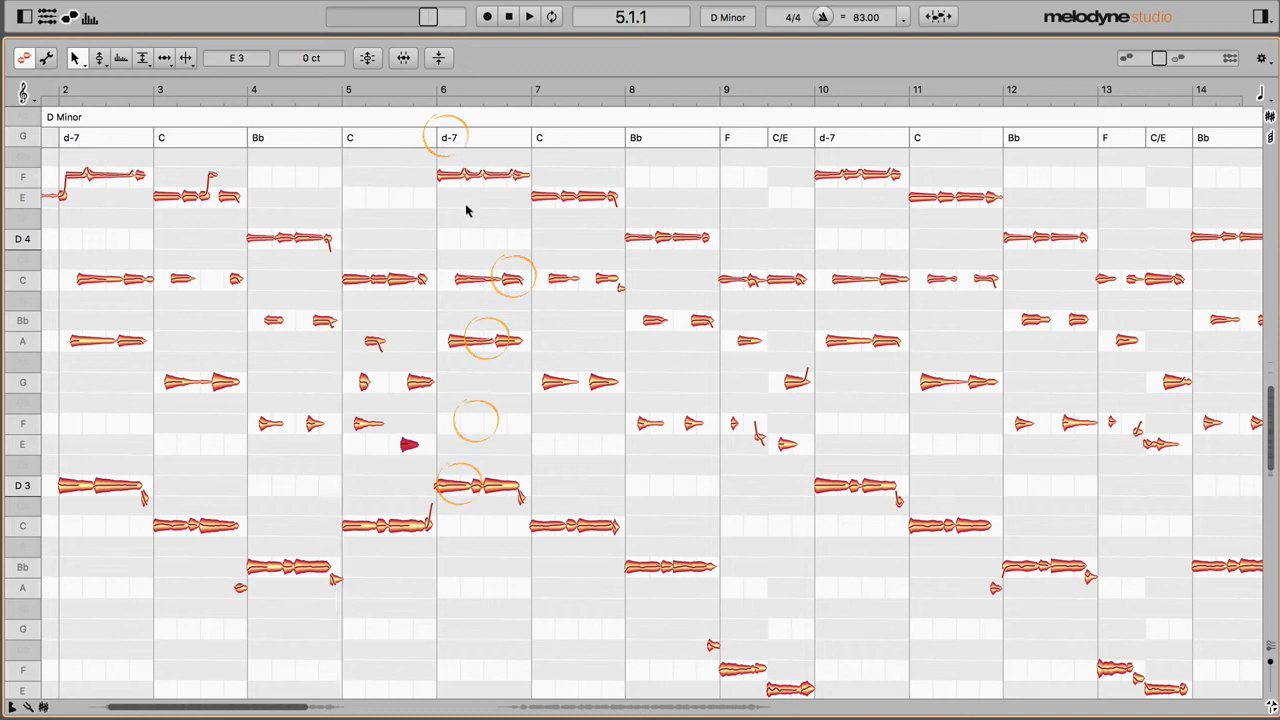
{"action": "left_click_drag", "start_coordinate": [474, 281], "coordinate": [478, 244]}
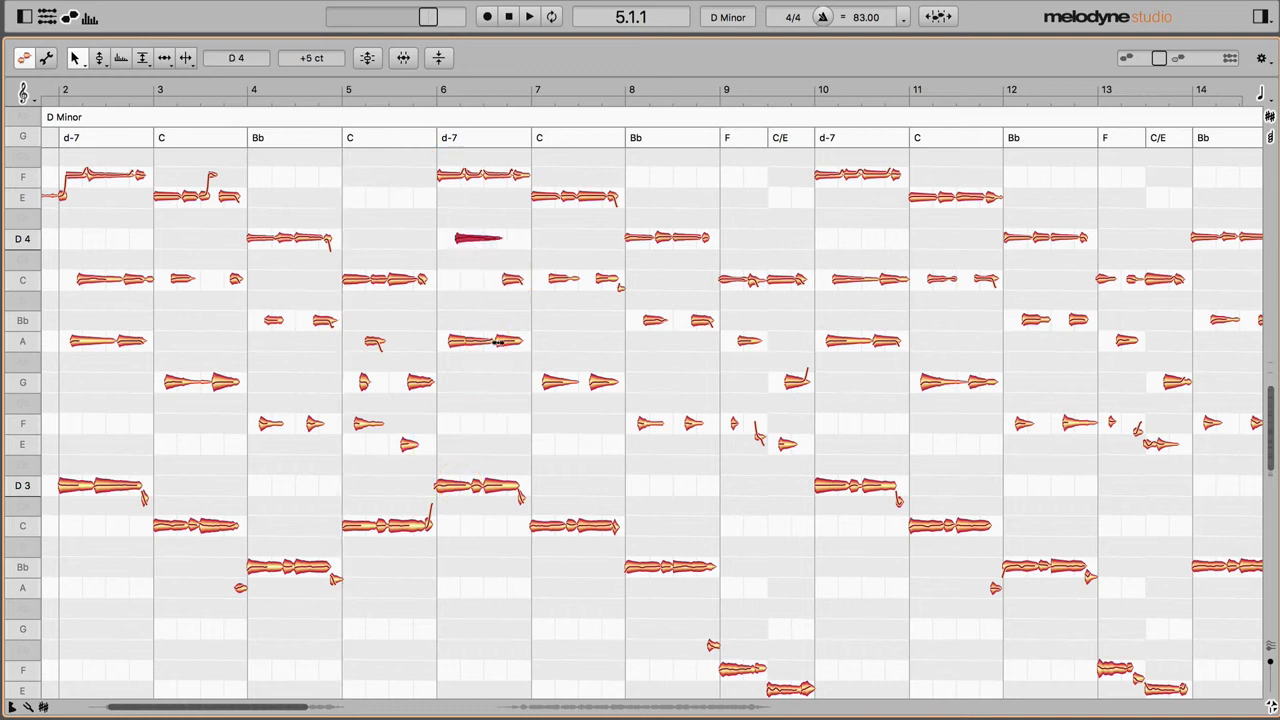
{"action": "left_click_drag", "start_coordinate": [497, 344], "coordinate": [508, 424]}
{"action": "left_click_drag", "start_coordinate": [500, 494], "coordinate": [500, 588]}
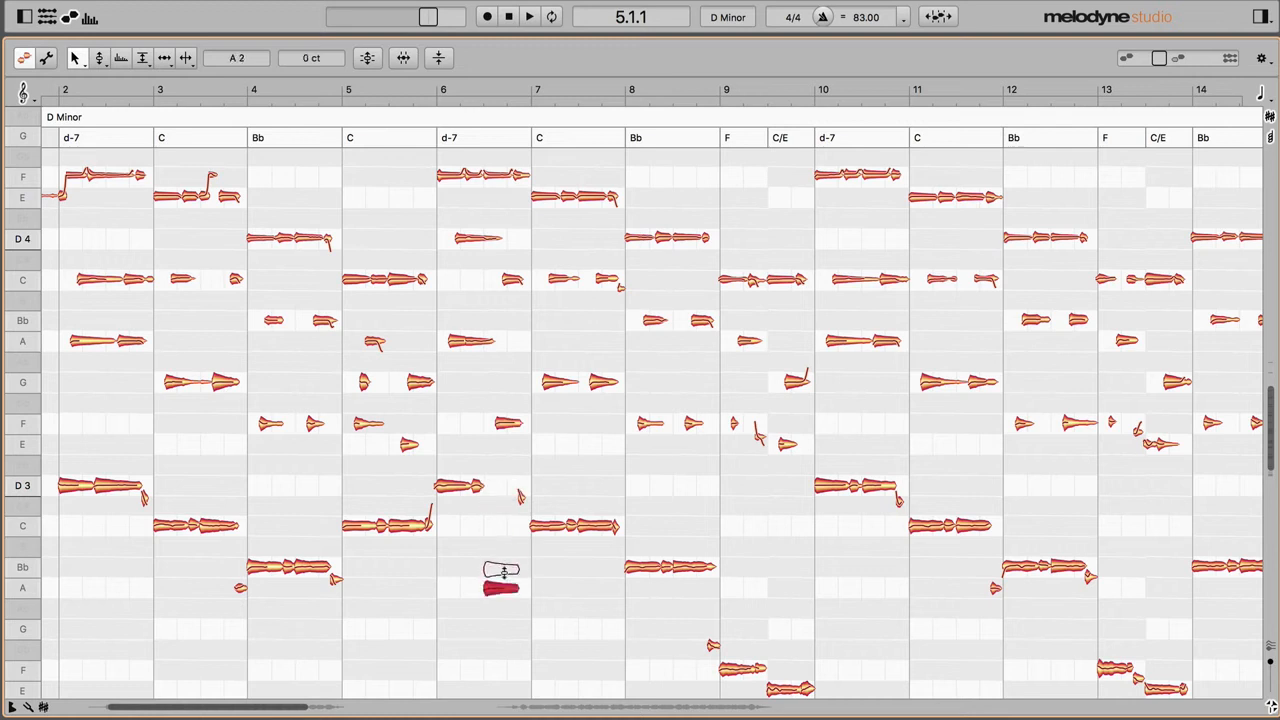
{"action": "left_click", "coordinate": [339, 92]}
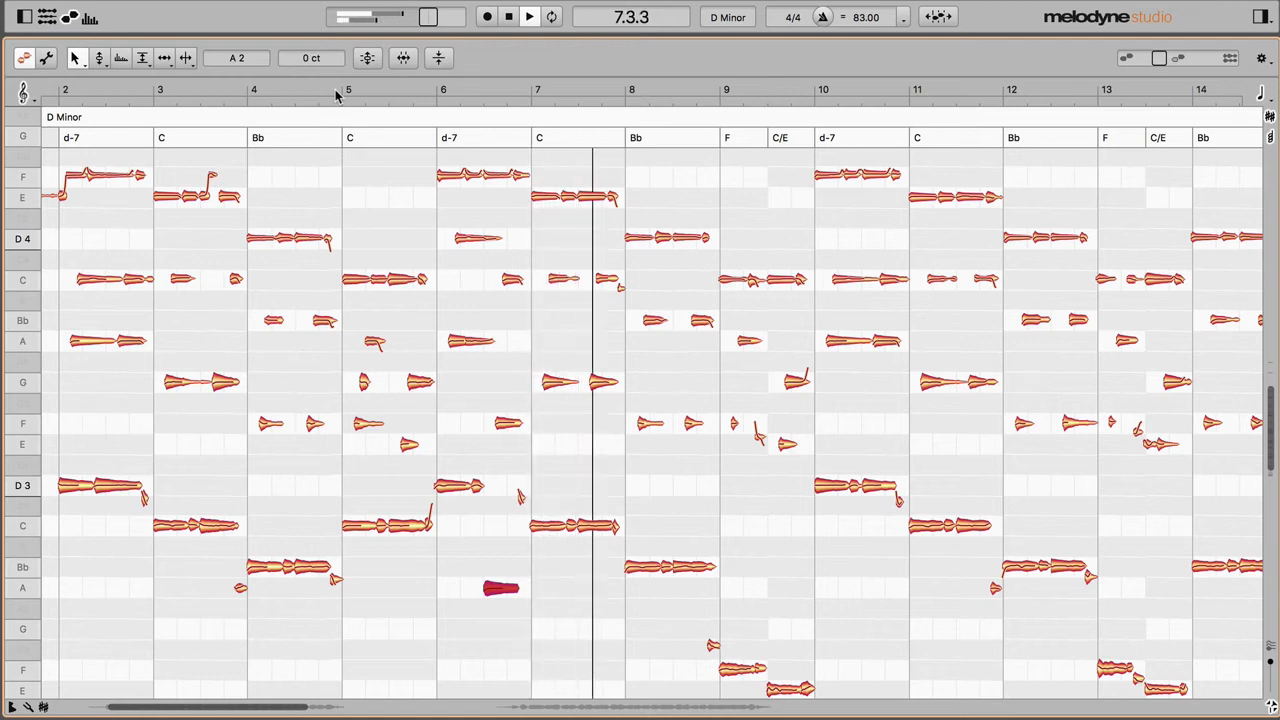
{"action": "key", "text": "space"}
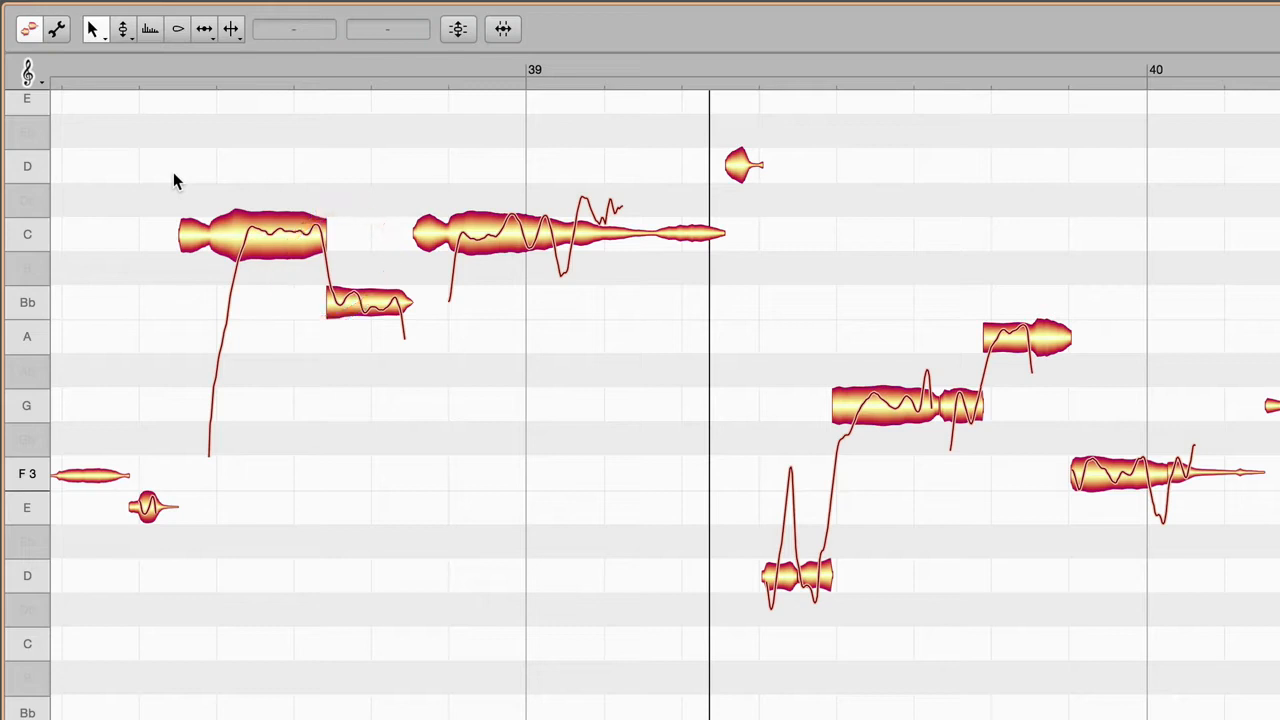
Step: Move the Bb note just before bar 39 down to F 3 and play the phrase before and after the change
{"action": "key", "text": "space"}
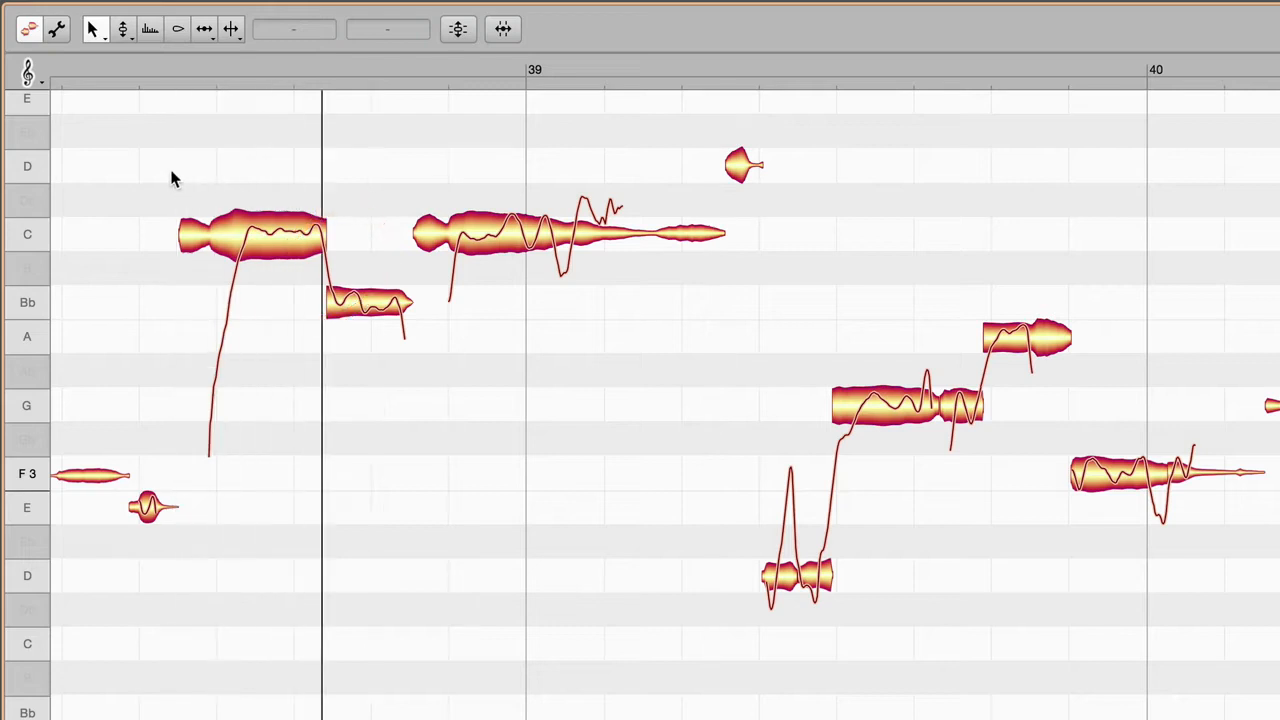
{"action": "key", "text": "space"}
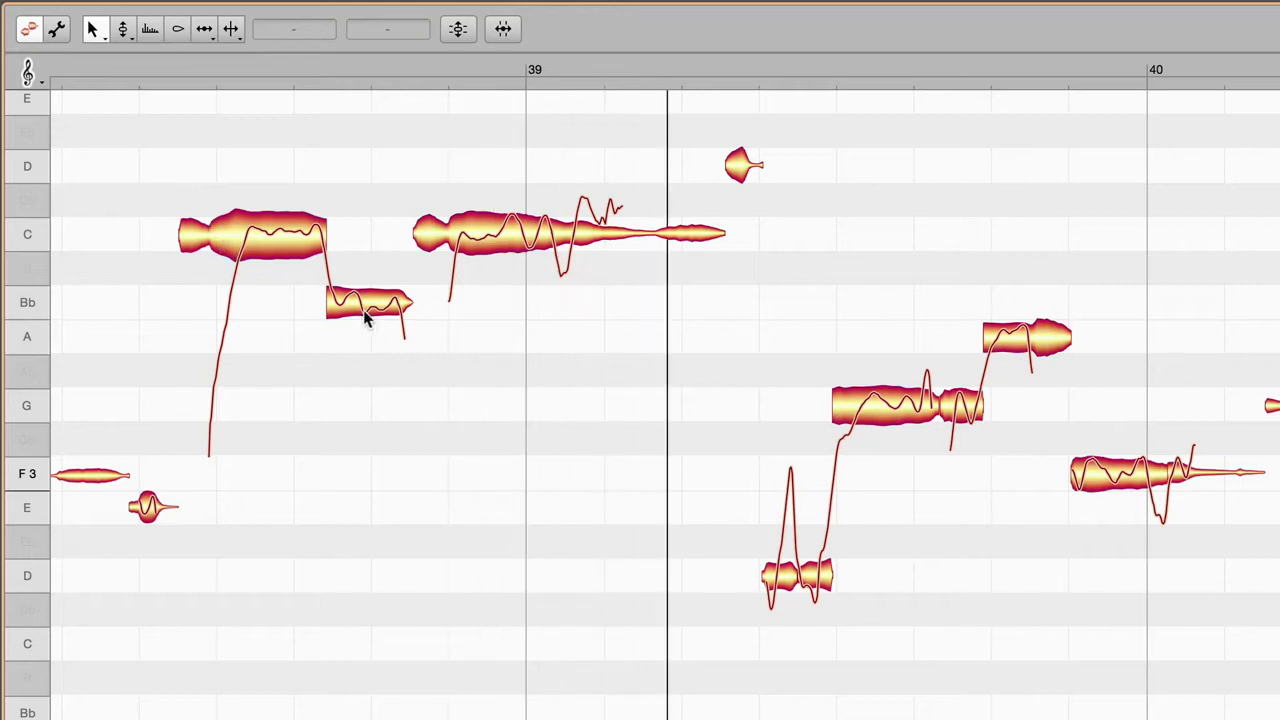
{"action": "left_click", "coordinate": [366, 312]}
{"action": "left_click_drag", "start_coordinate": [366, 312], "coordinate": [369, 460]}
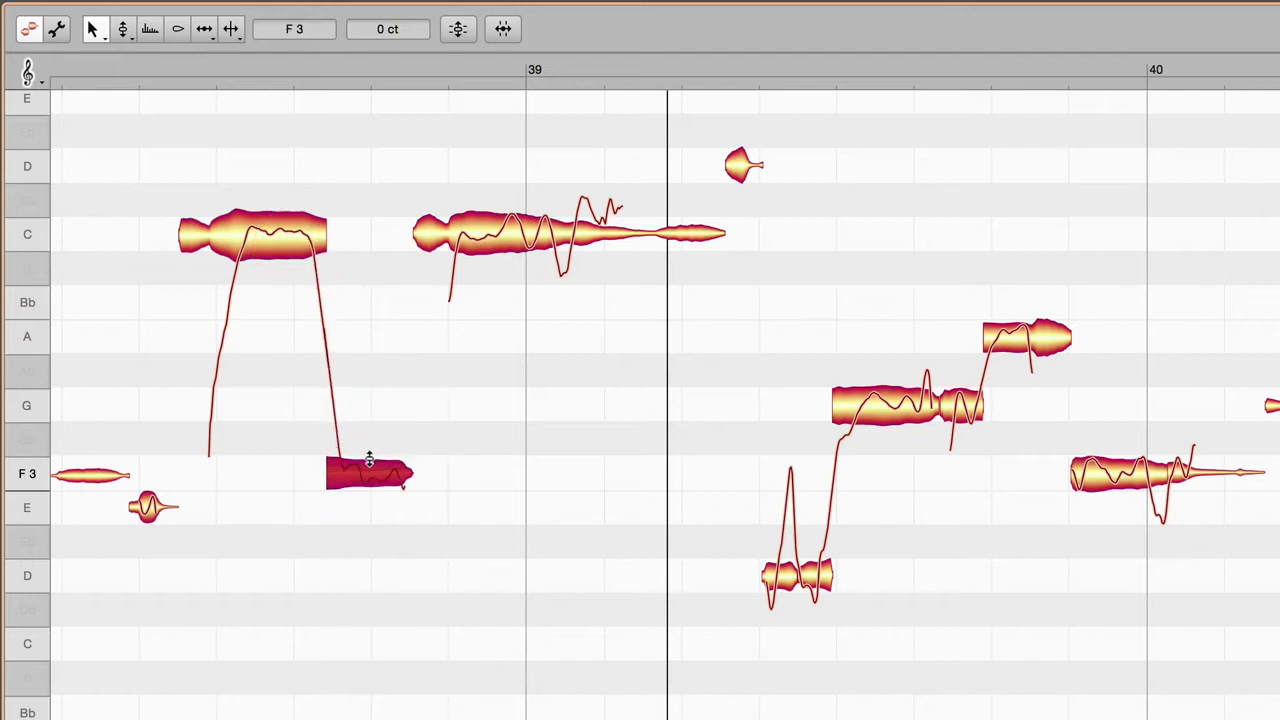
{"action": "left_click", "coordinate": [148, 175]}
{"action": "key", "text": "space"}
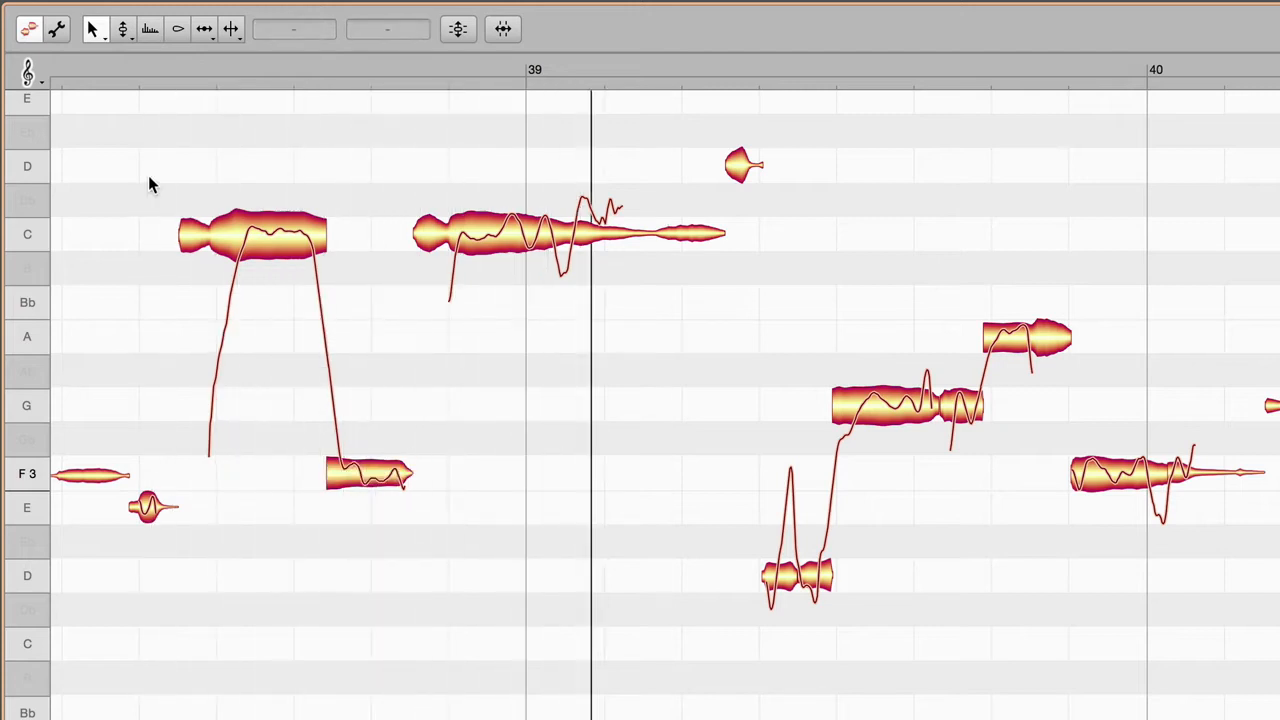
Step: With the Pitch tool, steepen the transition from the C 4 note to the F 3 before bar 39 and select the long C 4
{"action": "right_click", "coordinate": [148, 184]}
{"action": "left_click", "coordinate": [175, 177]}
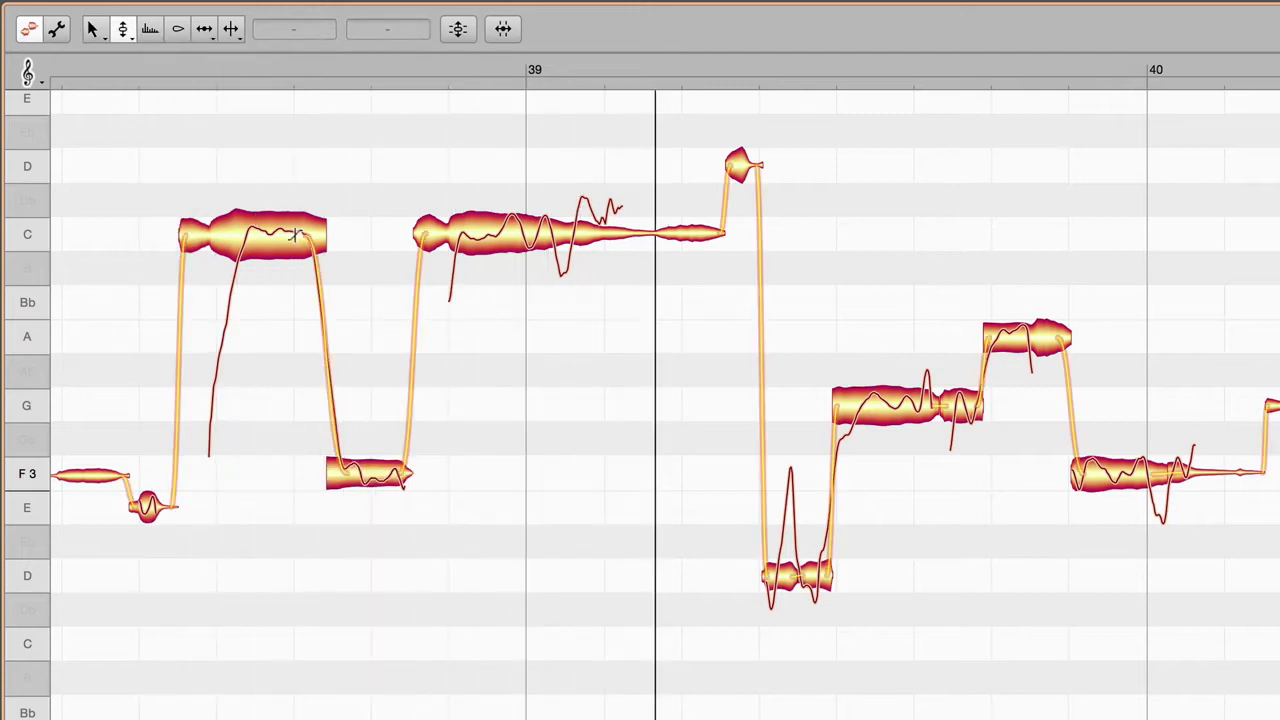
{"action": "left_click", "coordinate": [303, 202]}
{"action": "left_click_drag", "start_coordinate": [304, 201], "coordinate": [307, 240]}
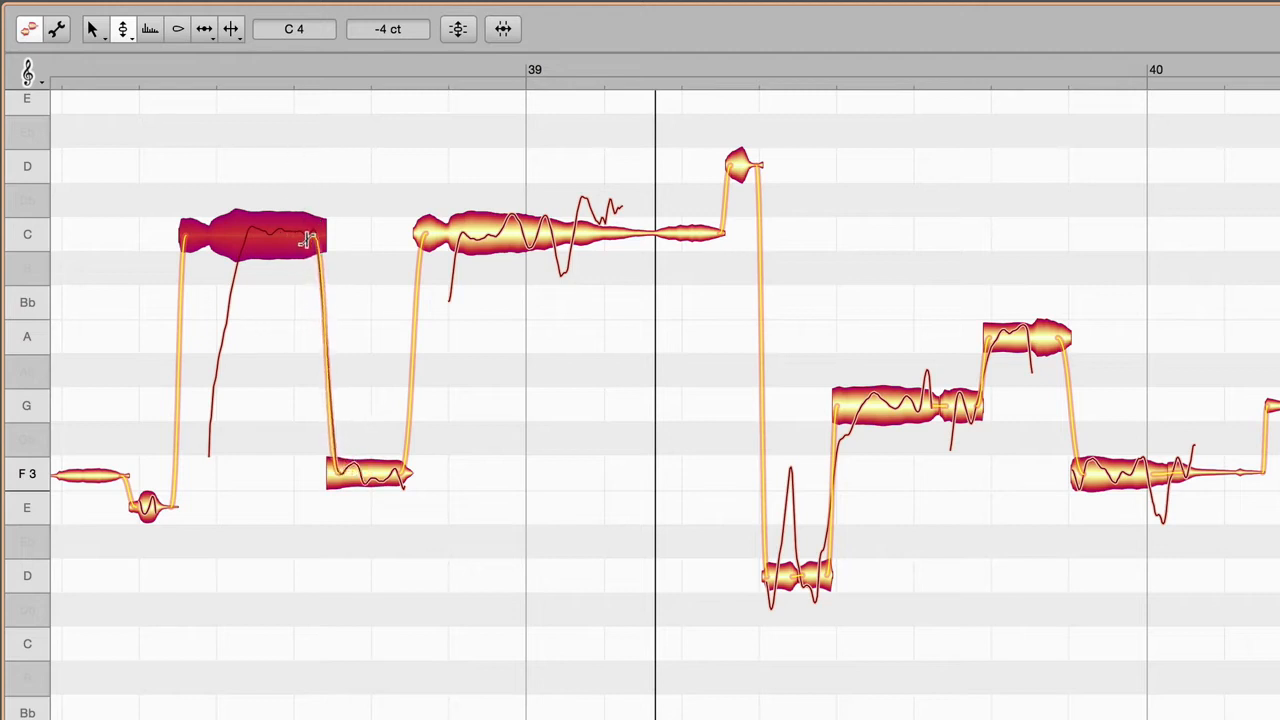
{"action": "left_click", "coordinate": [184, 168]}
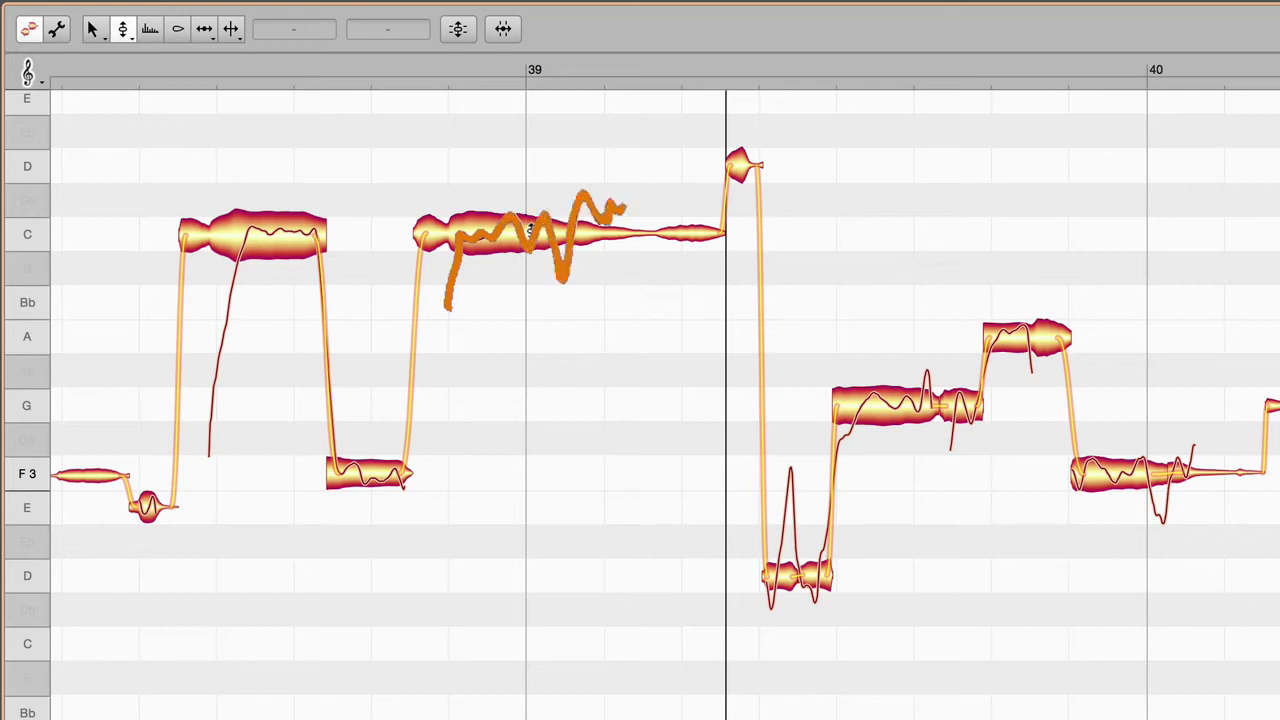
{"action": "left_click", "coordinate": [530, 229]}
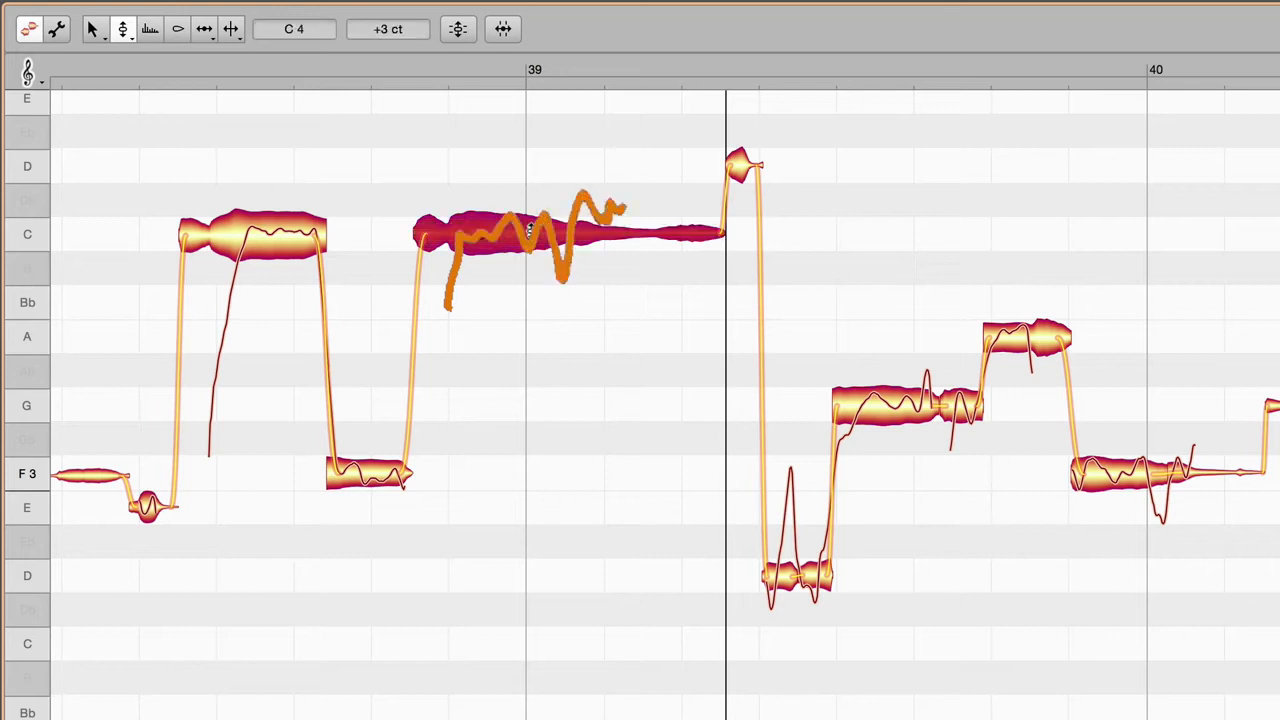
{"action": "mouse_move", "coordinate": [530, 229]}
{"action": "left_mouse_down"}
{"action": "mouse_move", "coordinate": [530, 340]}
{"action": "mouse_move", "coordinate": [529, 229]}
{"action": "left_mouse_up"}
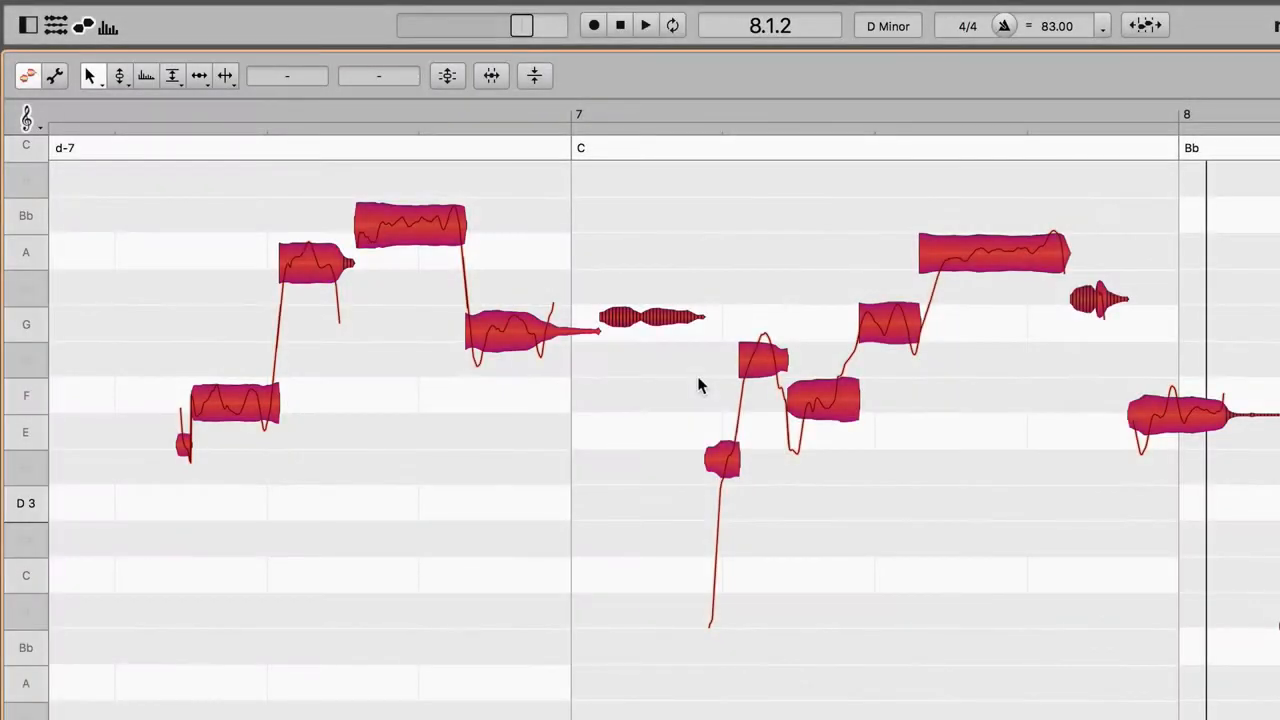
Step: Open Correct Pitch for the selected notes around bar 7, raise Pitch Center to 100 % and toggle Snap to Chord Scale
{"action": "left_click", "coordinate": [447, 76]}
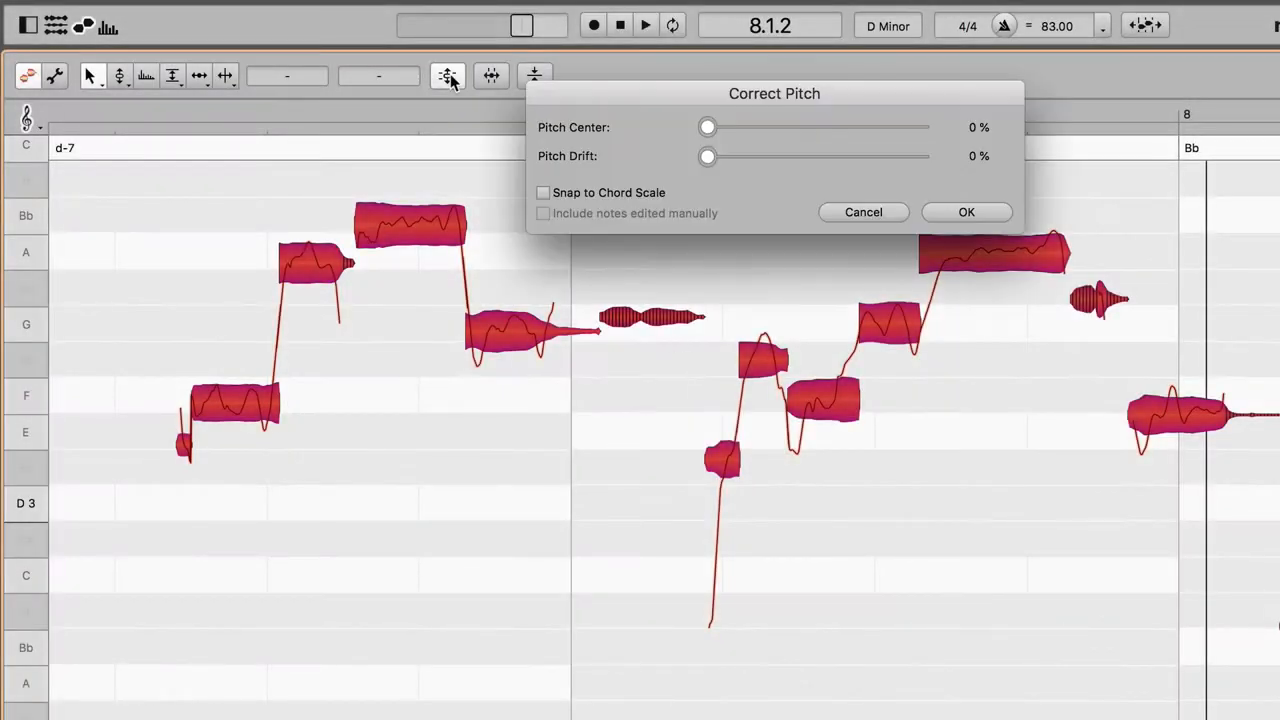
{"action": "left_click_drag", "start_coordinate": [705, 130], "coordinate": [740, 140]}
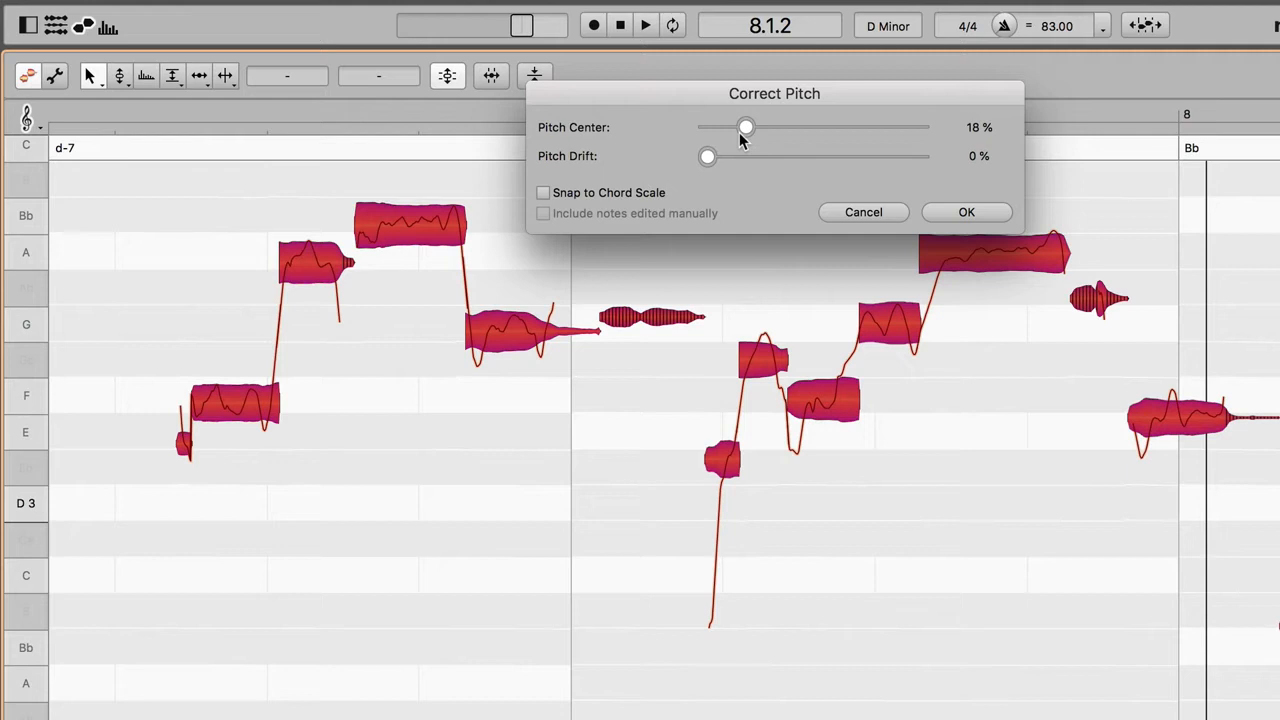
{"action": "mouse_move", "coordinate": [739, 132]}
{"action": "left_mouse_down"}
{"action": "mouse_move", "coordinate": [674, 145]}
{"action": "mouse_move", "coordinate": [756, 150]}
{"action": "left_mouse_up"}
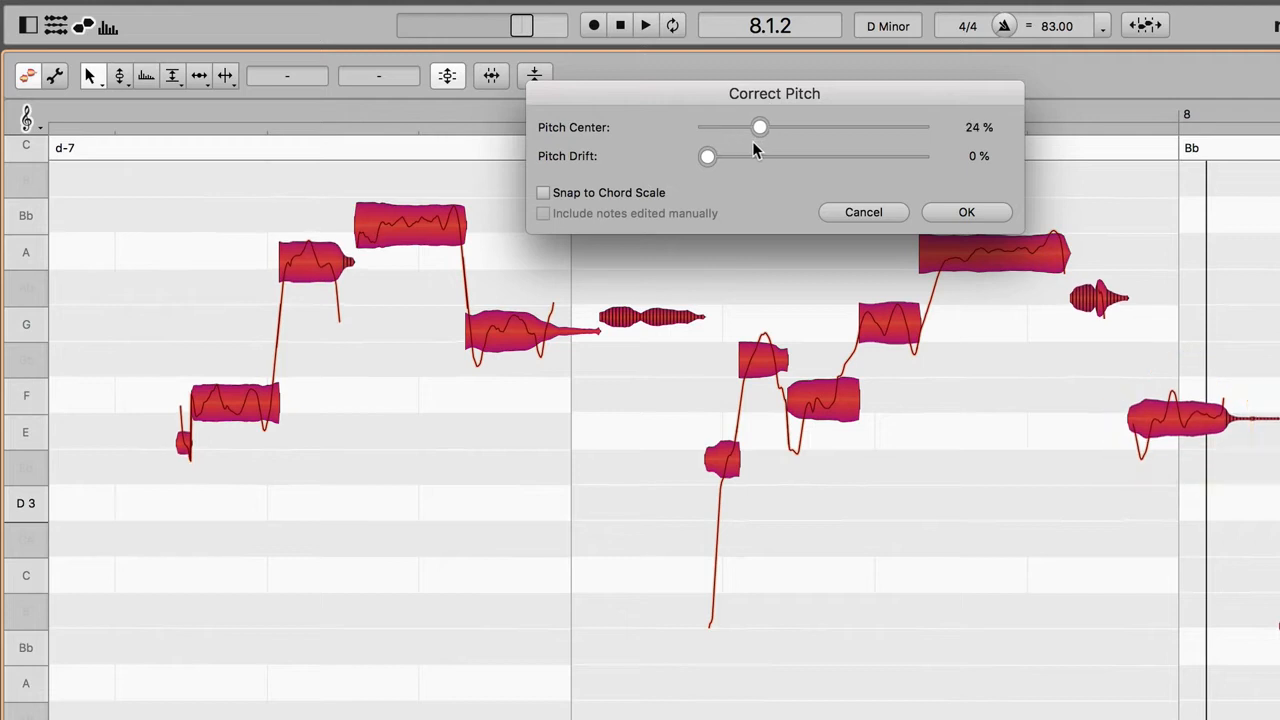
{"action": "mouse_move", "coordinate": [755, 150]}
{"action": "left_mouse_down"}
{"action": "mouse_move", "coordinate": [686, 135]}
{"action": "mouse_move", "coordinate": [747, 134]}
{"action": "mouse_move", "coordinate": [676, 148]}
{"action": "mouse_move", "coordinate": [755, 150]}
{"action": "left_mouse_up"}
{"action": "left_click_drag", "start_coordinate": [765, 152], "coordinate": [817, 152]}
{"action": "left_click_drag", "start_coordinate": [892, 155], "coordinate": [928, 152]}
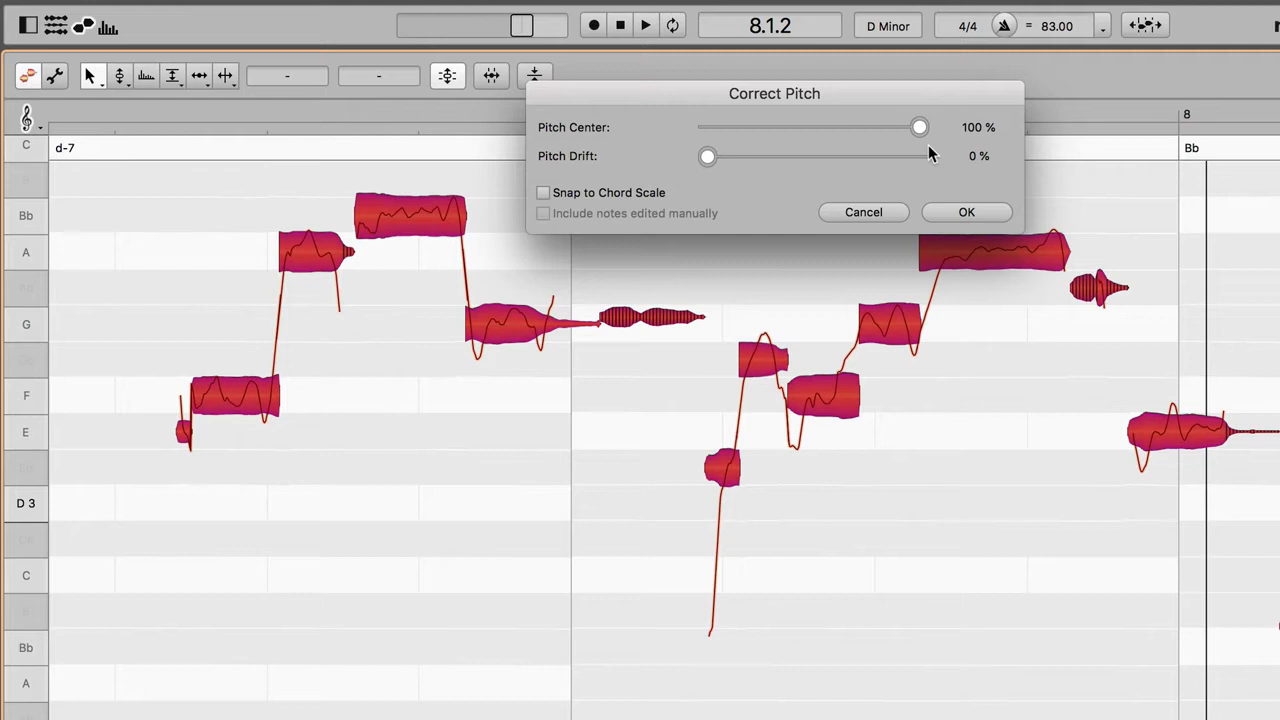
{"action": "left_click", "coordinate": [544, 193]}
{"action": "left_click", "coordinate": [544, 193]}
{"action": "left_click", "coordinate": [544, 193]}
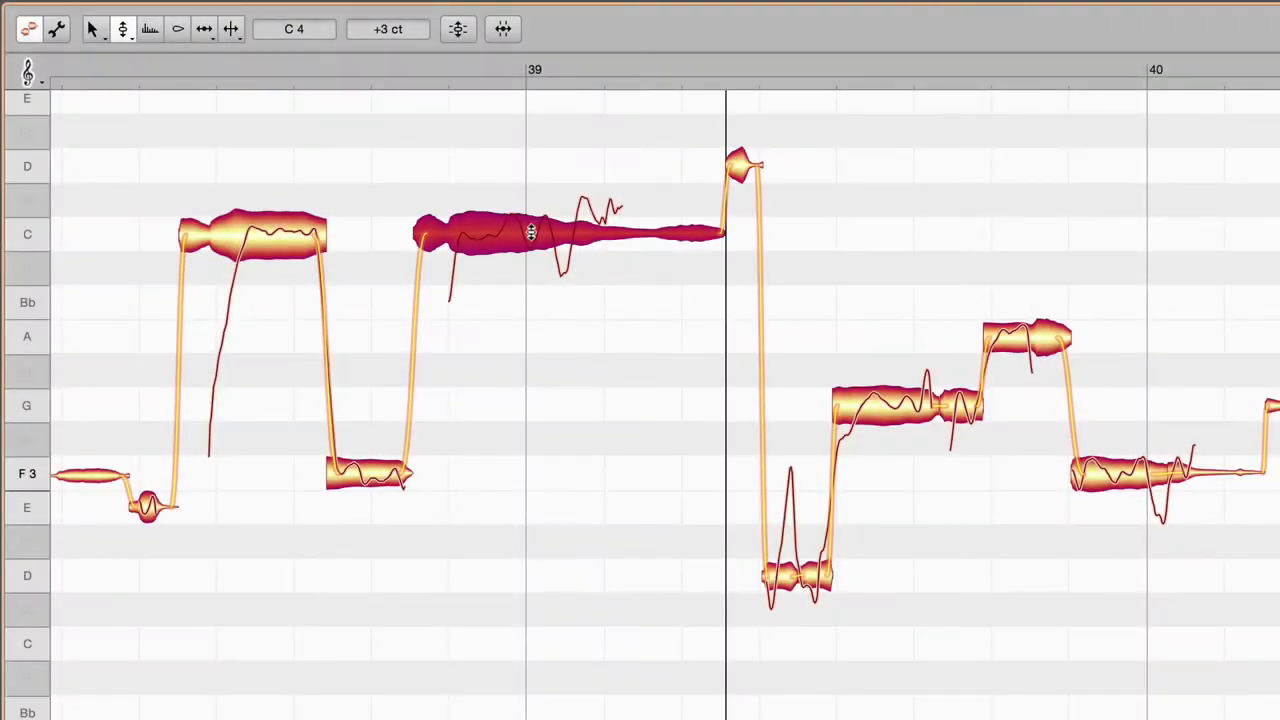
Step: Raise the pitch modulation of the long C 4 note at bar 39 to 147 % and play the result
{"action": "right_click", "coordinate": [531, 232]}
{"action": "left_click", "coordinate": [525, 258]}
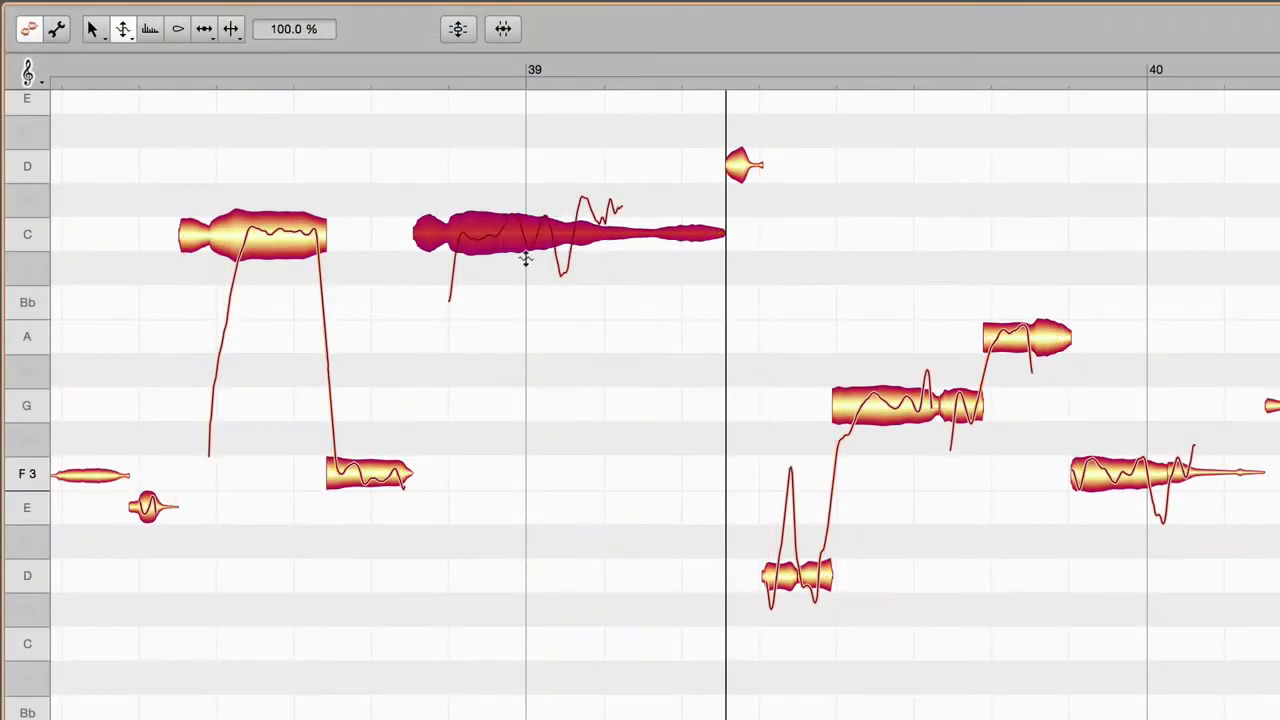
{"action": "left_click_drag", "start_coordinate": [523, 240], "coordinate": [523, 185]}
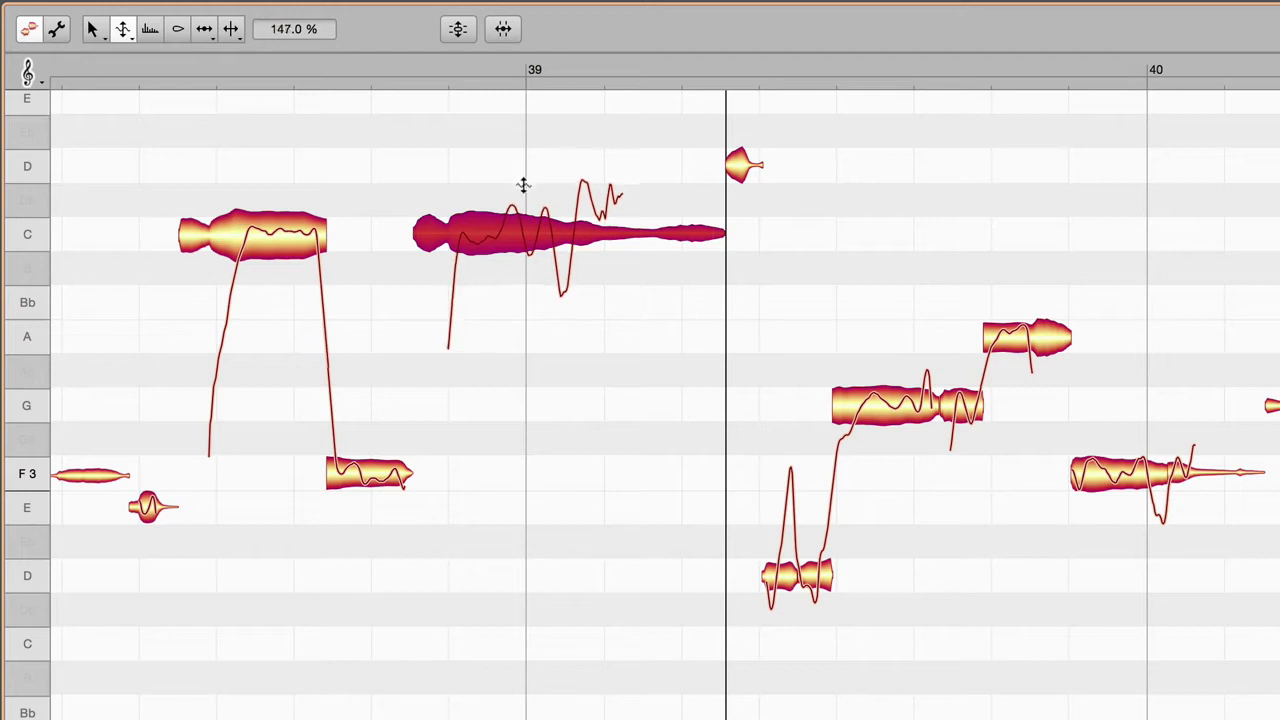
{"action": "left_click", "coordinate": [314, 143]}
{"action": "key", "text": "space"}
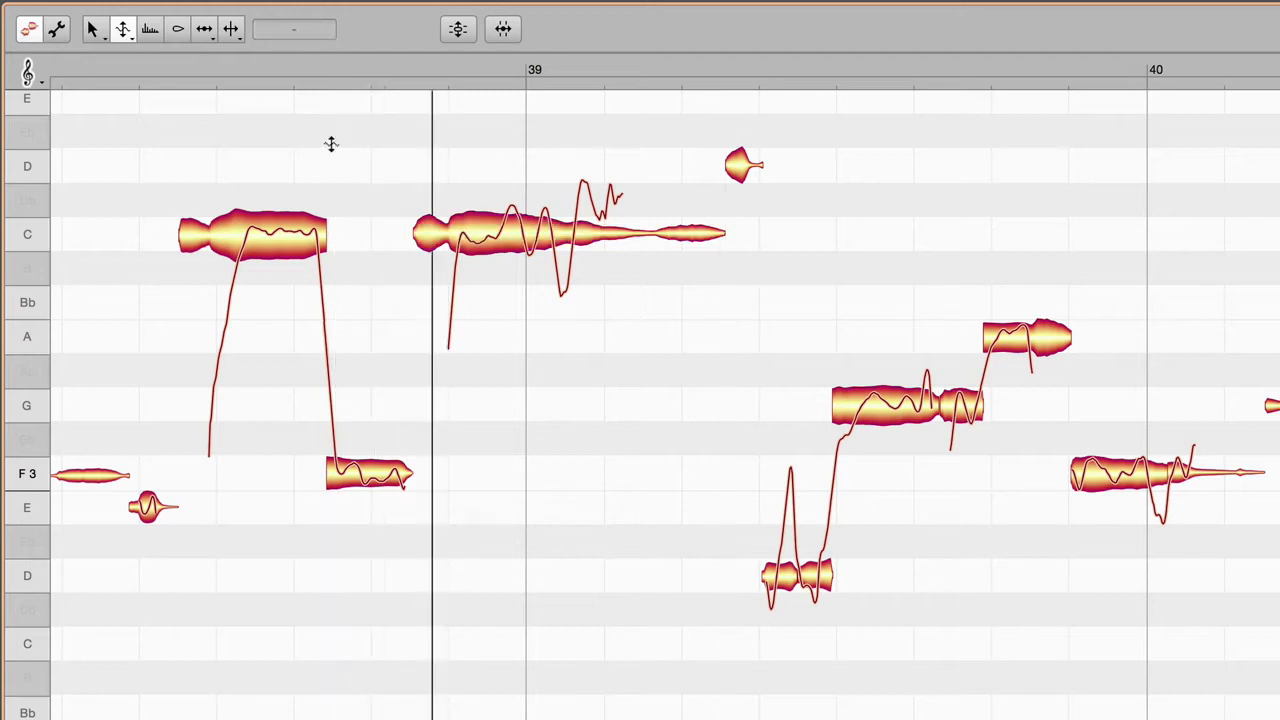
Step: Reduce the pitch modulation of the long C 4 note at bar 39 to 54 % and play the result
{"action": "left_click", "coordinate": [537, 237]}
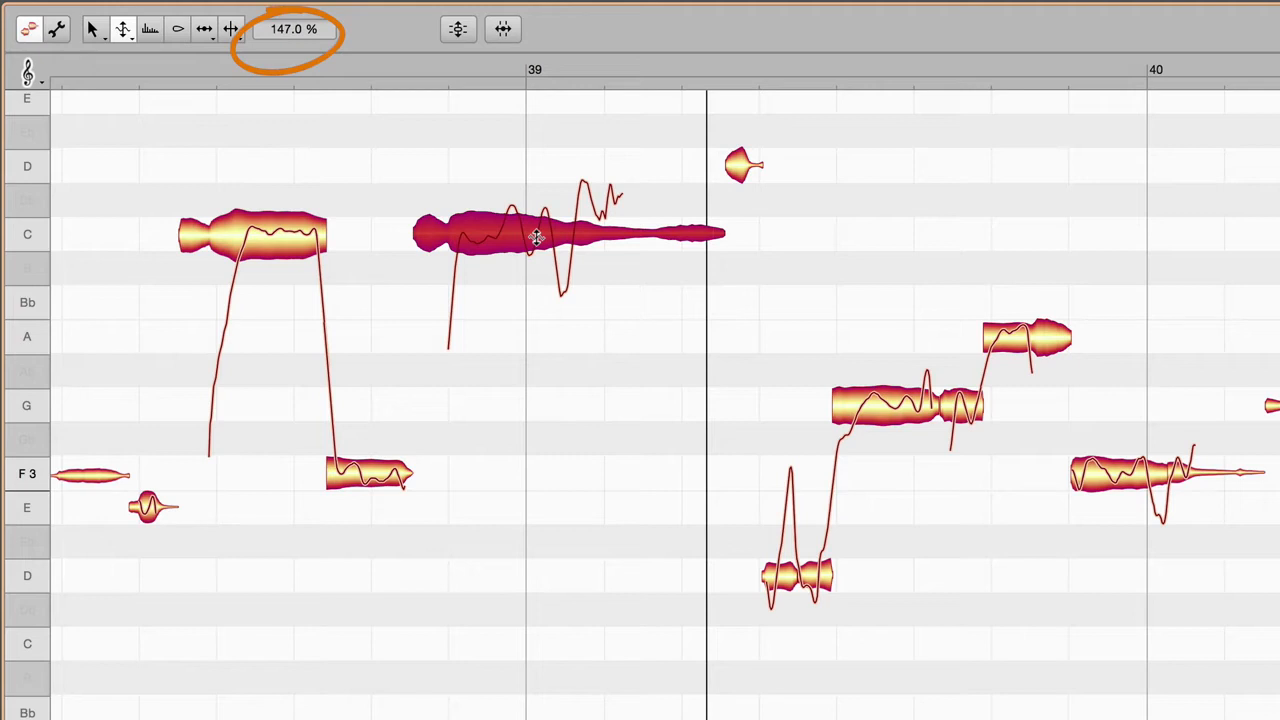
{"action": "left_click_drag", "start_coordinate": [537, 237], "coordinate": [531, 347]}
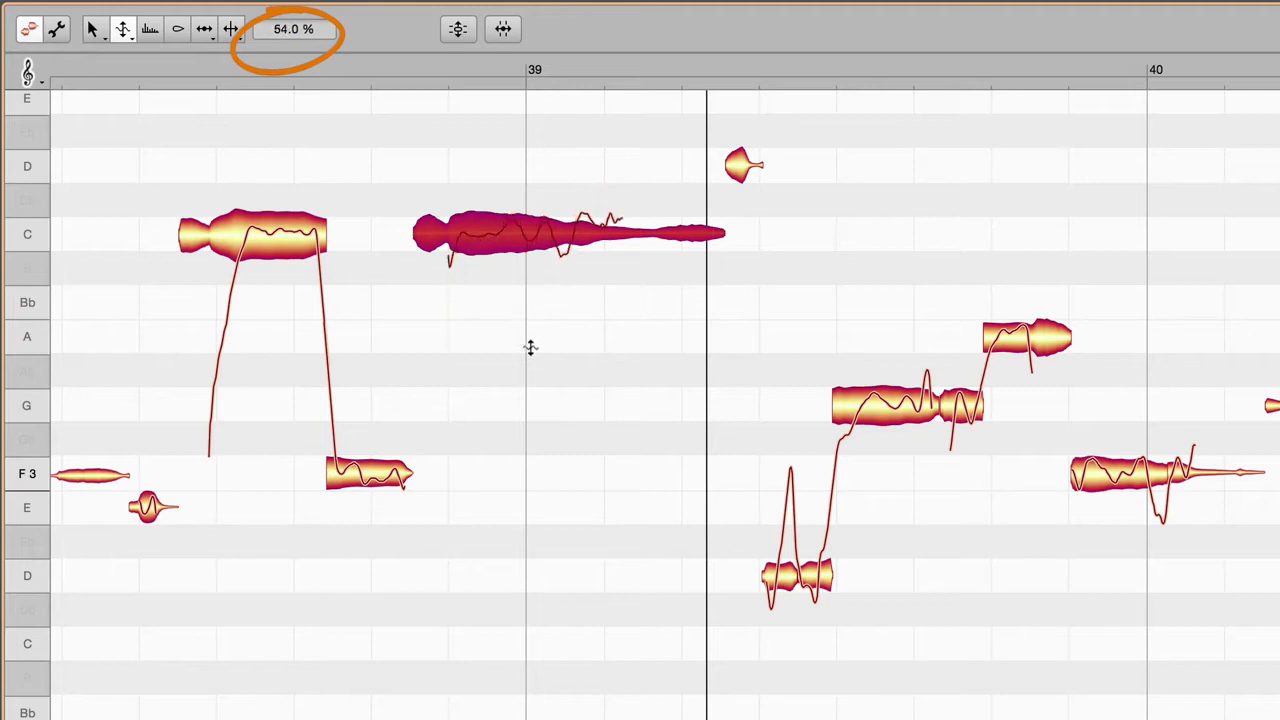
{"action": "left_click", "coordinate": [355, 162]}
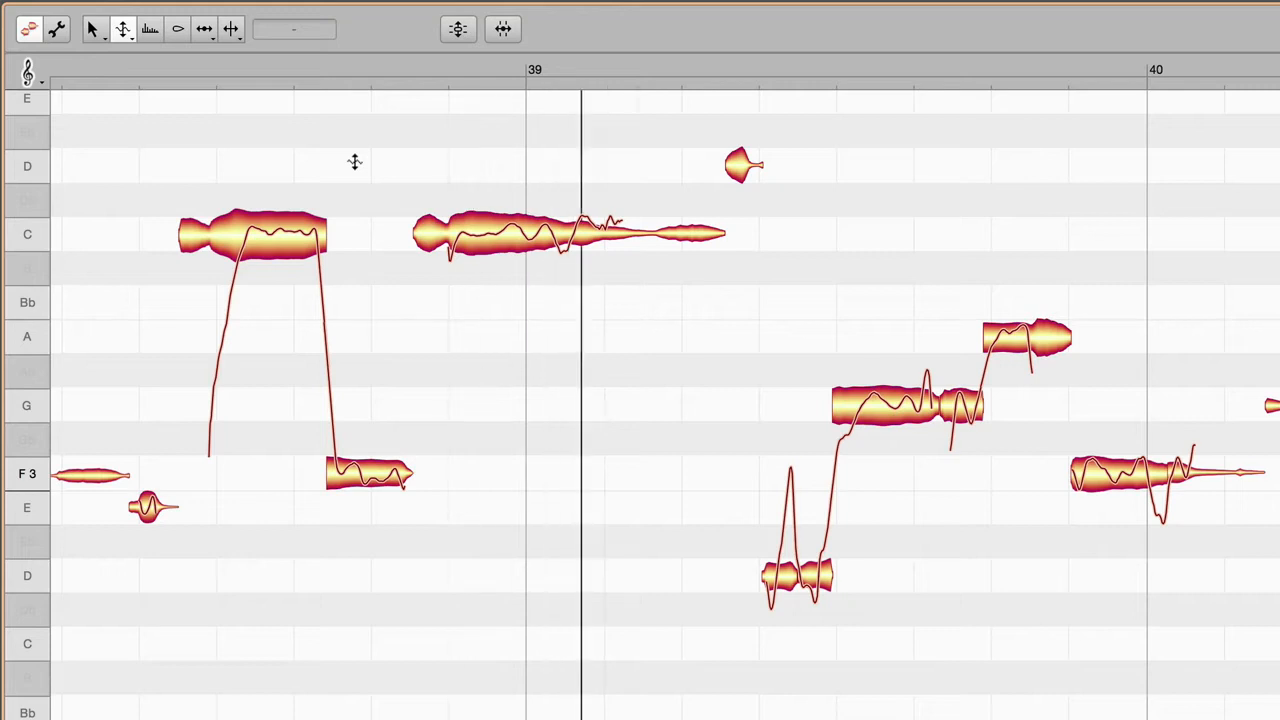
{"action": "left_click_drag", "start_coordinate": [508, 237], "coordinate": [509, 332]}
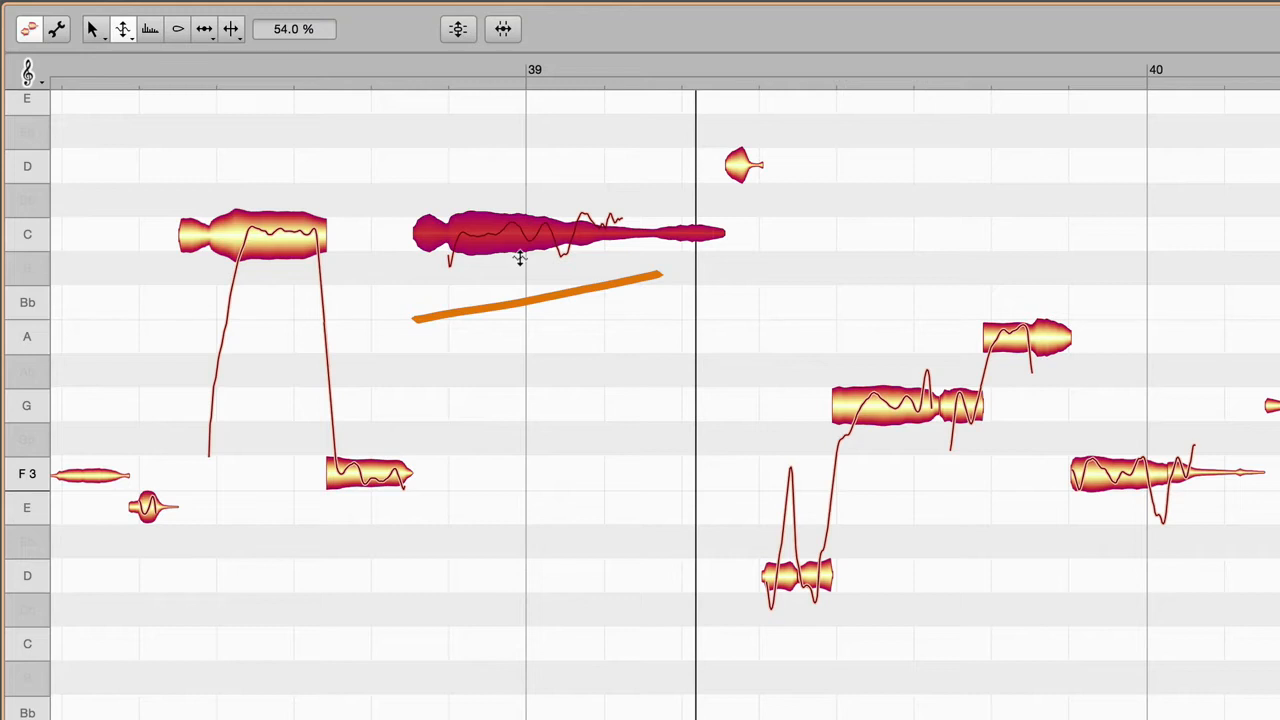
Step: Reduce the pitch drift of the long C 4 note at bar 39 with the Pitch Drift tool and play the result
{"action": "right_click", "coordinate": [520, 258]}
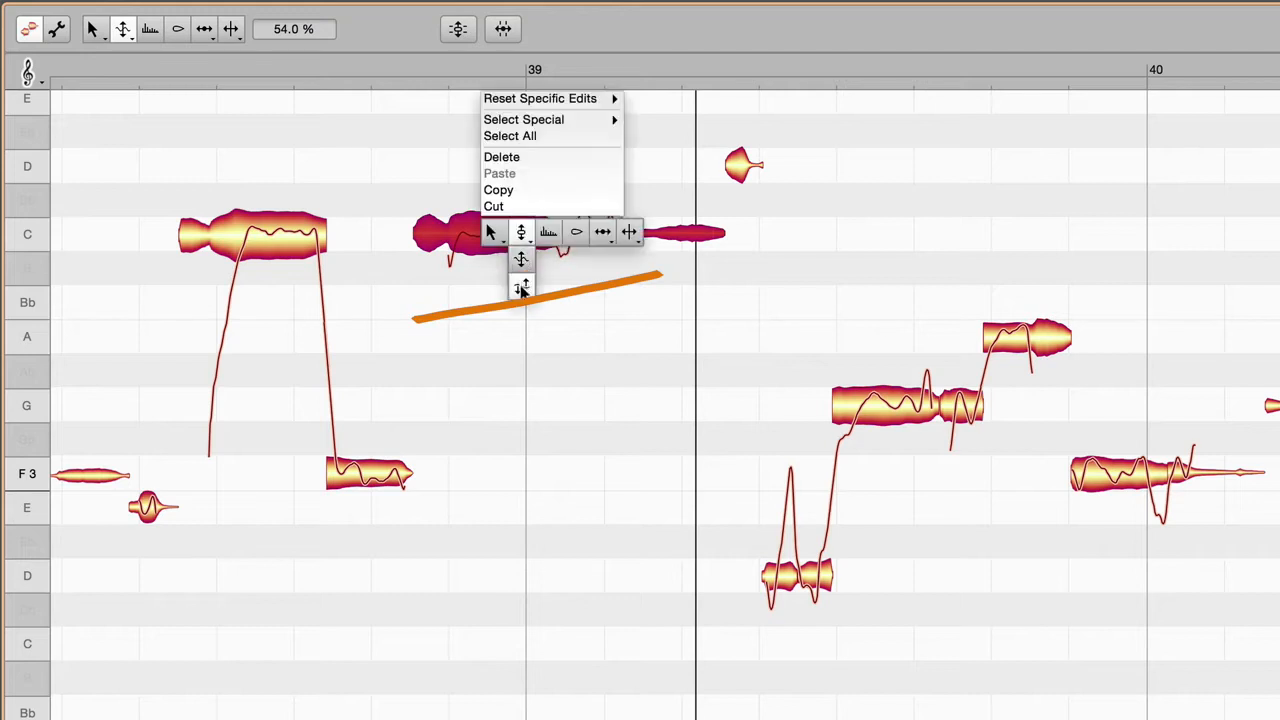
{"action": "left_click", "coordinate": [521, 286]}
{"action": "left_click_drag", "start_coordinate": [521, 252], "coordinate": [529, 429]}
{"action": "left_click", "coordinate": [239, 119]}
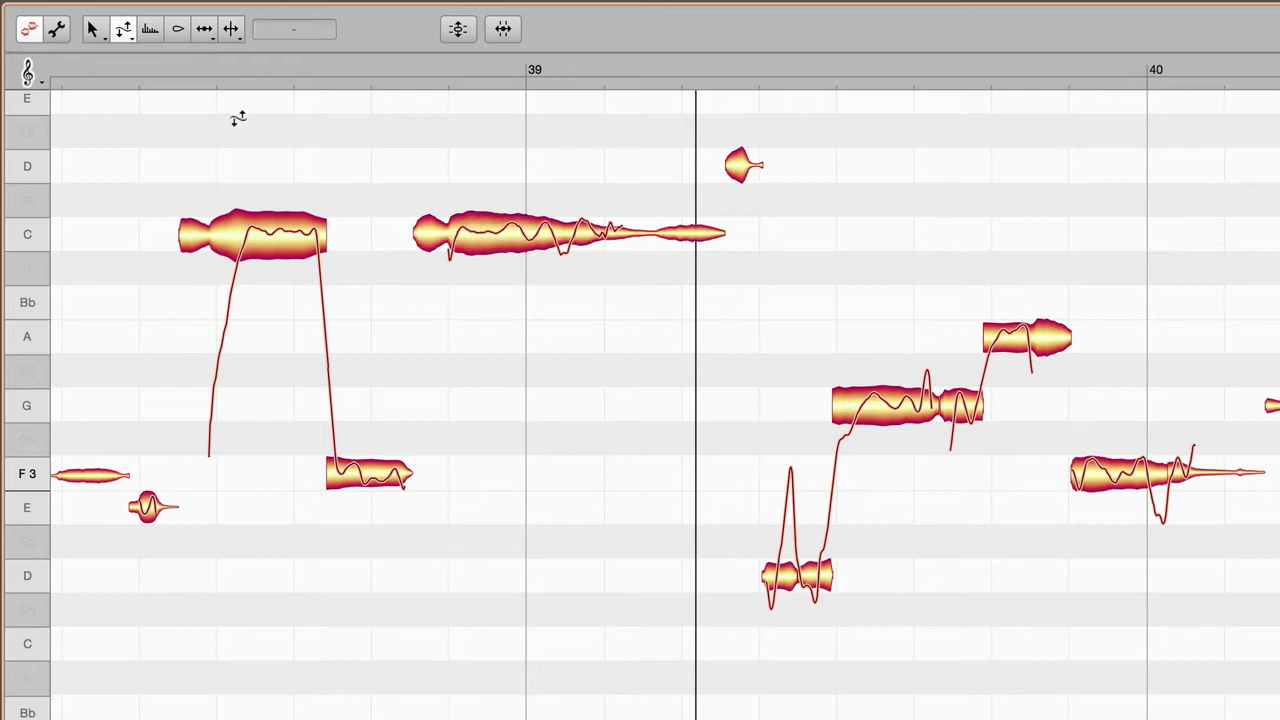
{"action": "key", "text": "space"}
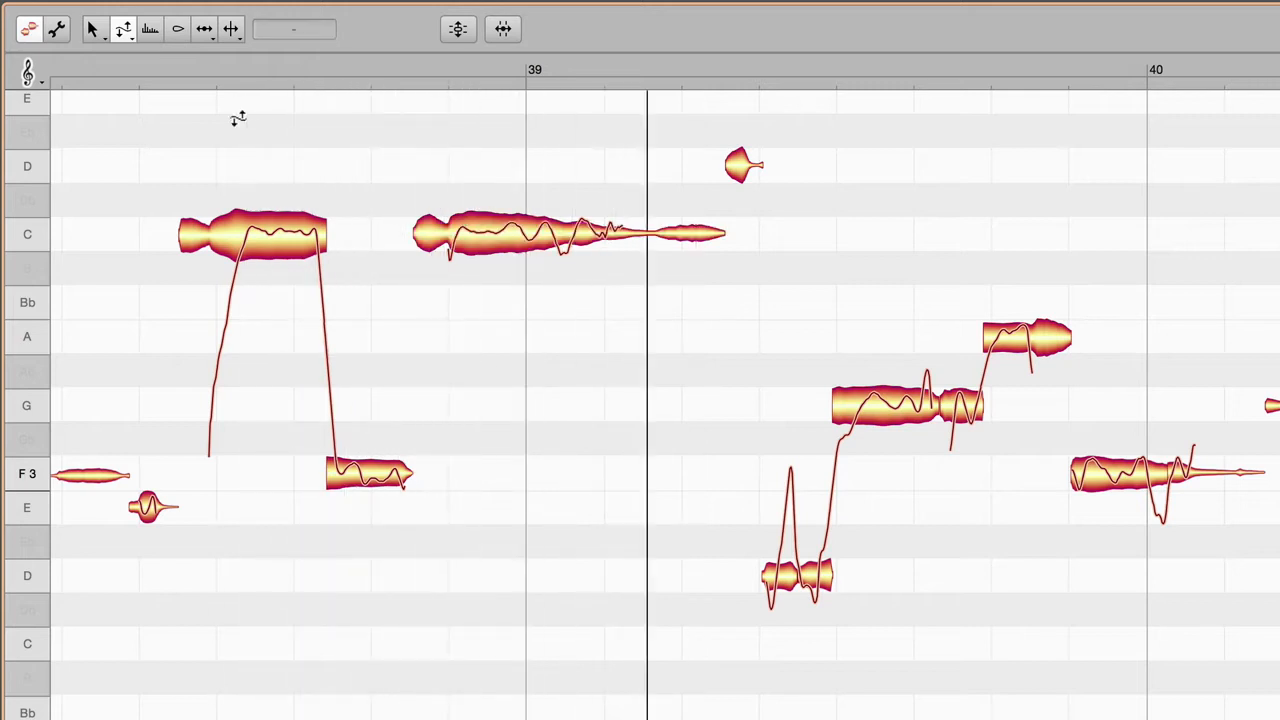
Step: Select the notes from the low E before bar 39 onward and raise their Pitch Drift correction in Correct Pitch
{"action": "left_click_drag", "start_coordinate": [145, 139], "coordinate": [1279, 719]}
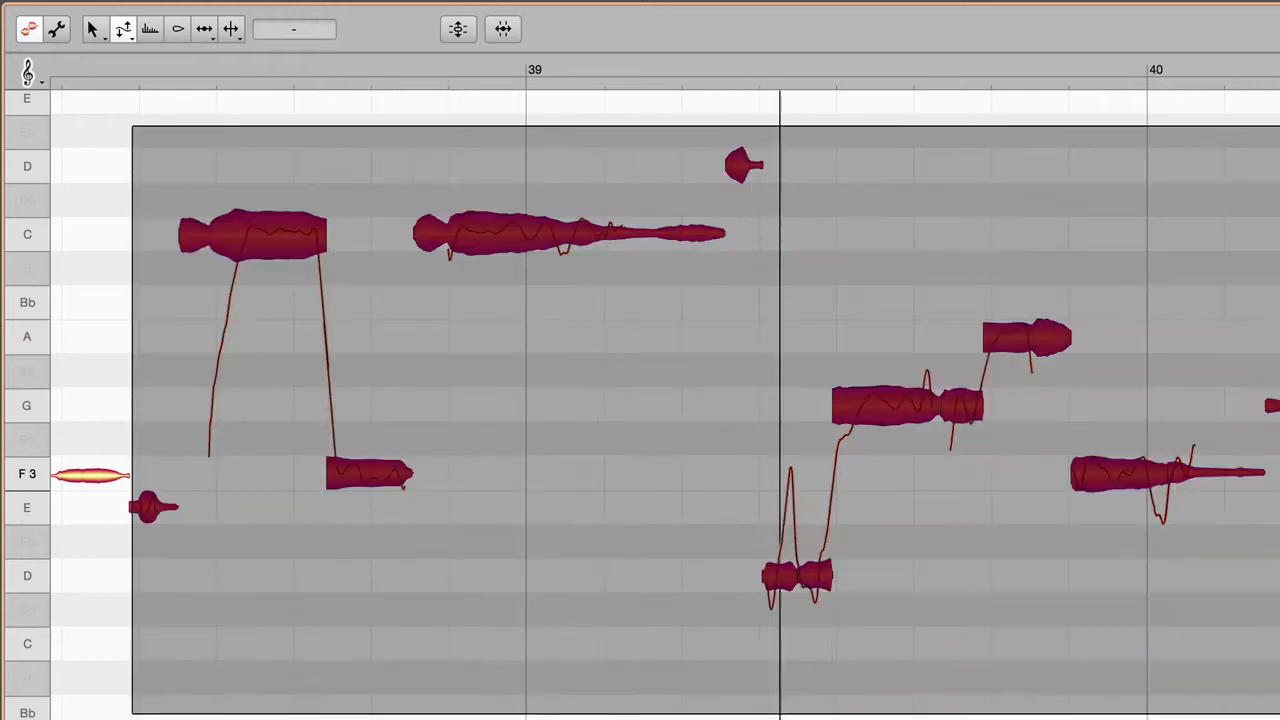
{"action": "left_click", "coordinate": [466, 34]}
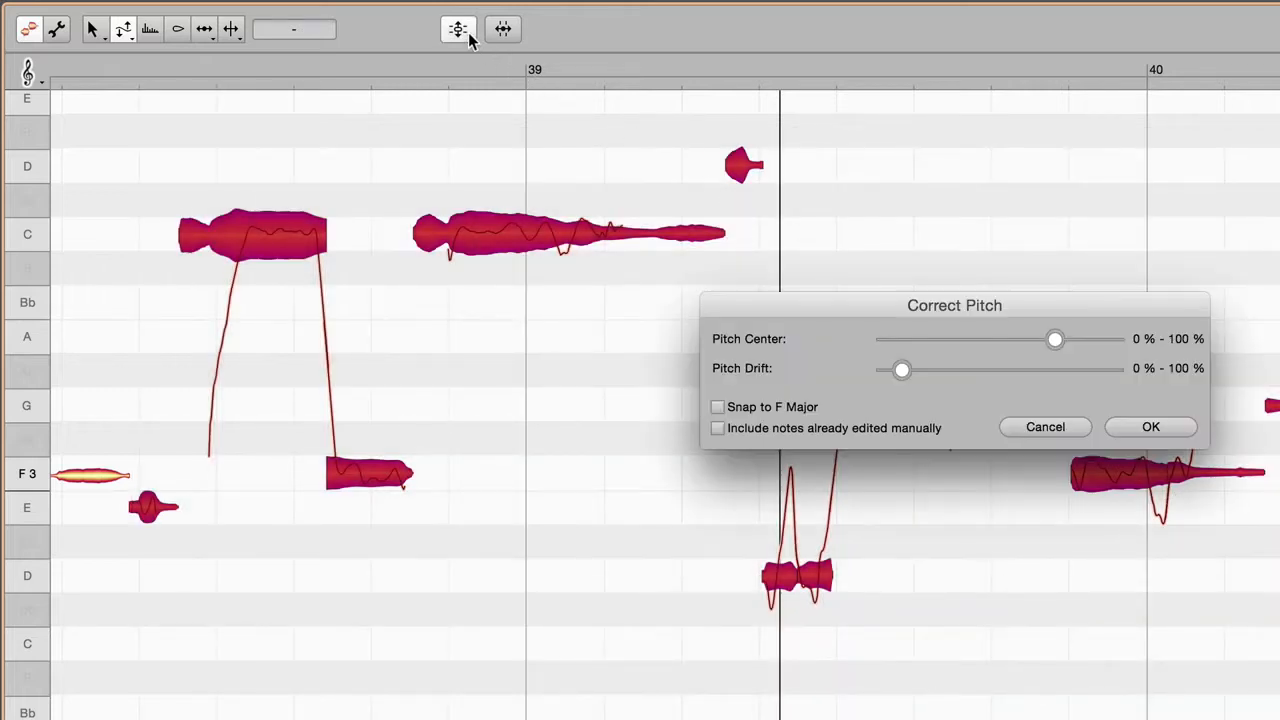
{"action": "left_click_drag", "start_coordinate": [902, 369], "coordinate": [1171, 389]}
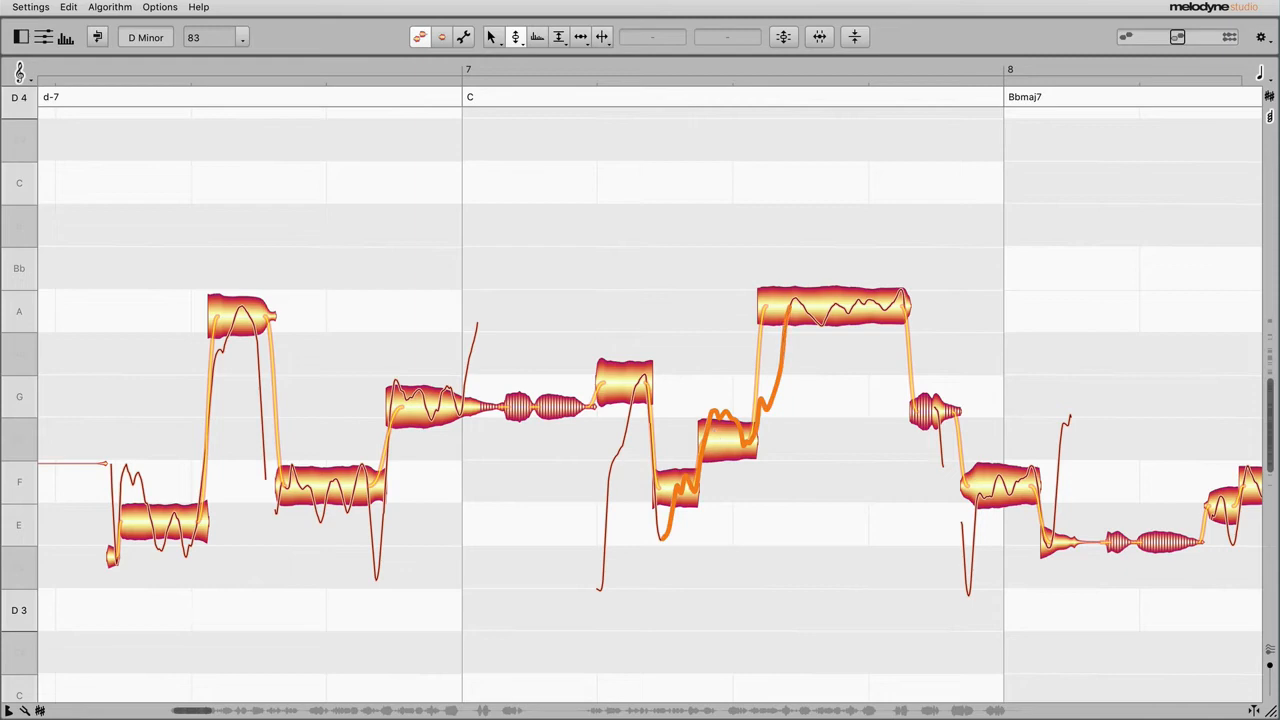
Step: Move the long C 4 note crossing into bar 13 down to A 3 and nudge the flat note over the C chord up onto A 3
{"action": "key", "text": "space"}
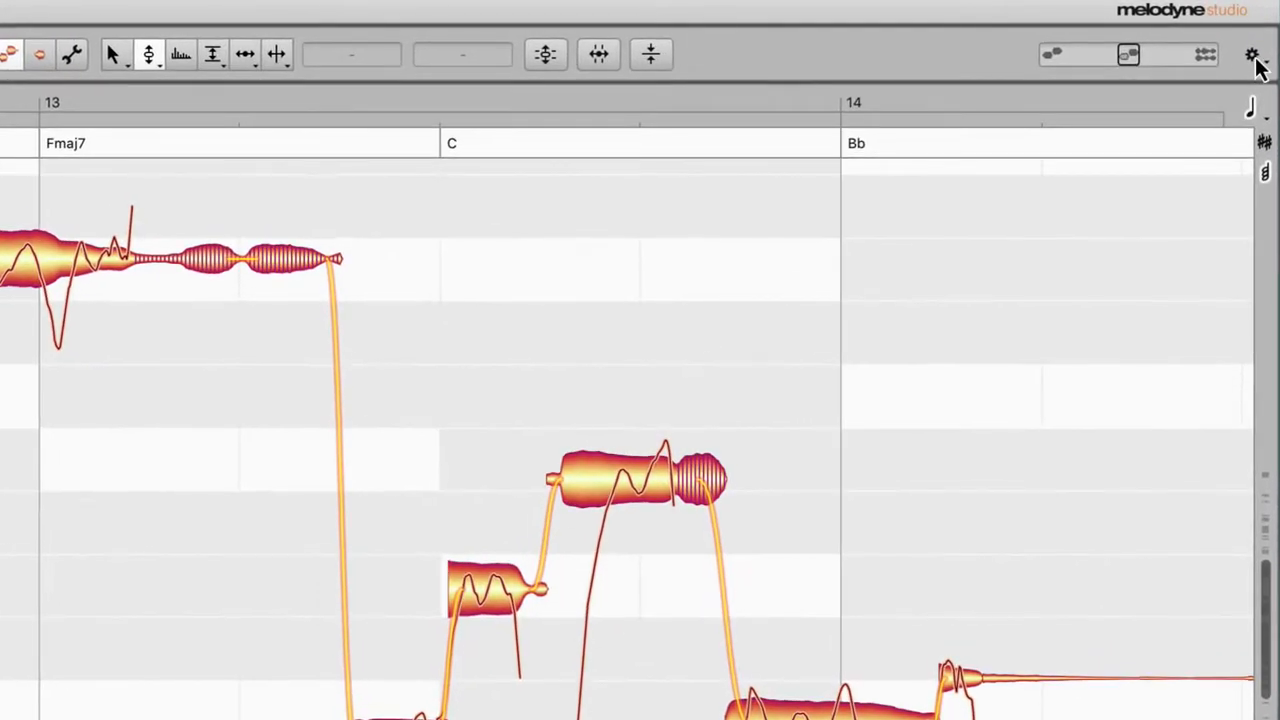
{"action": "left_click", "coordinate": [1255, 48]}
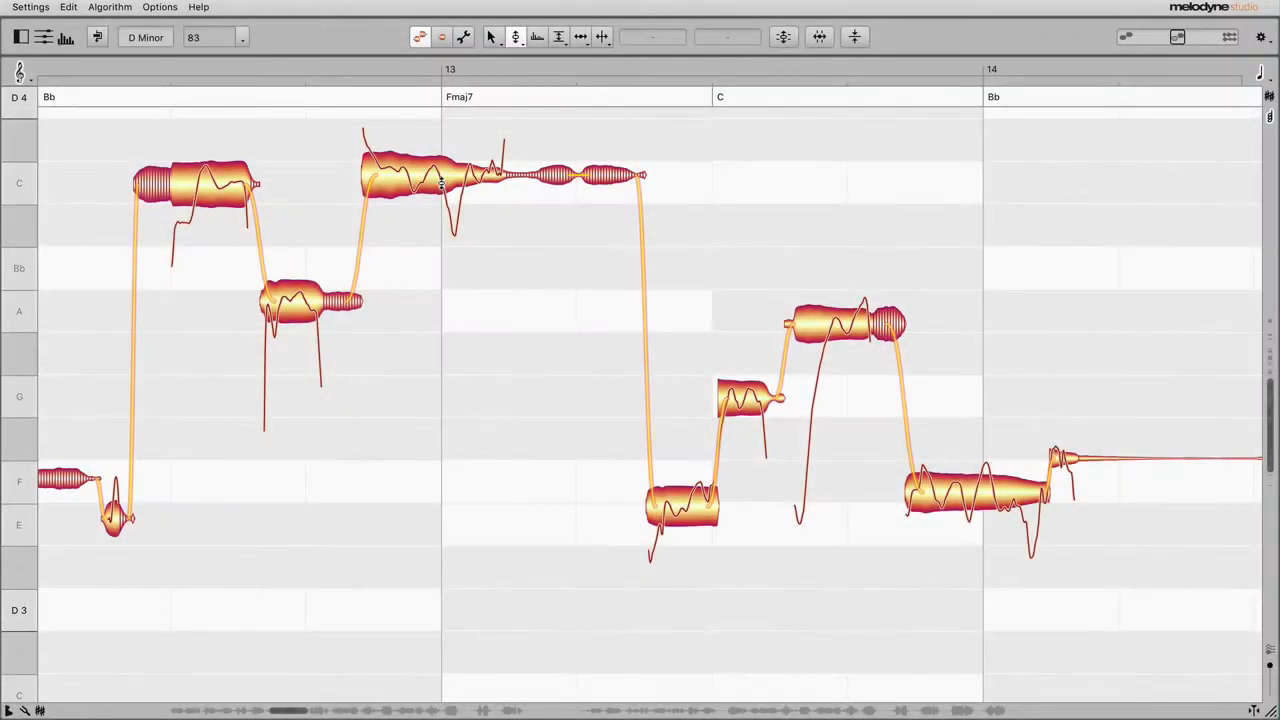
{"action": "left_click", "coordinate": [441, 180]}
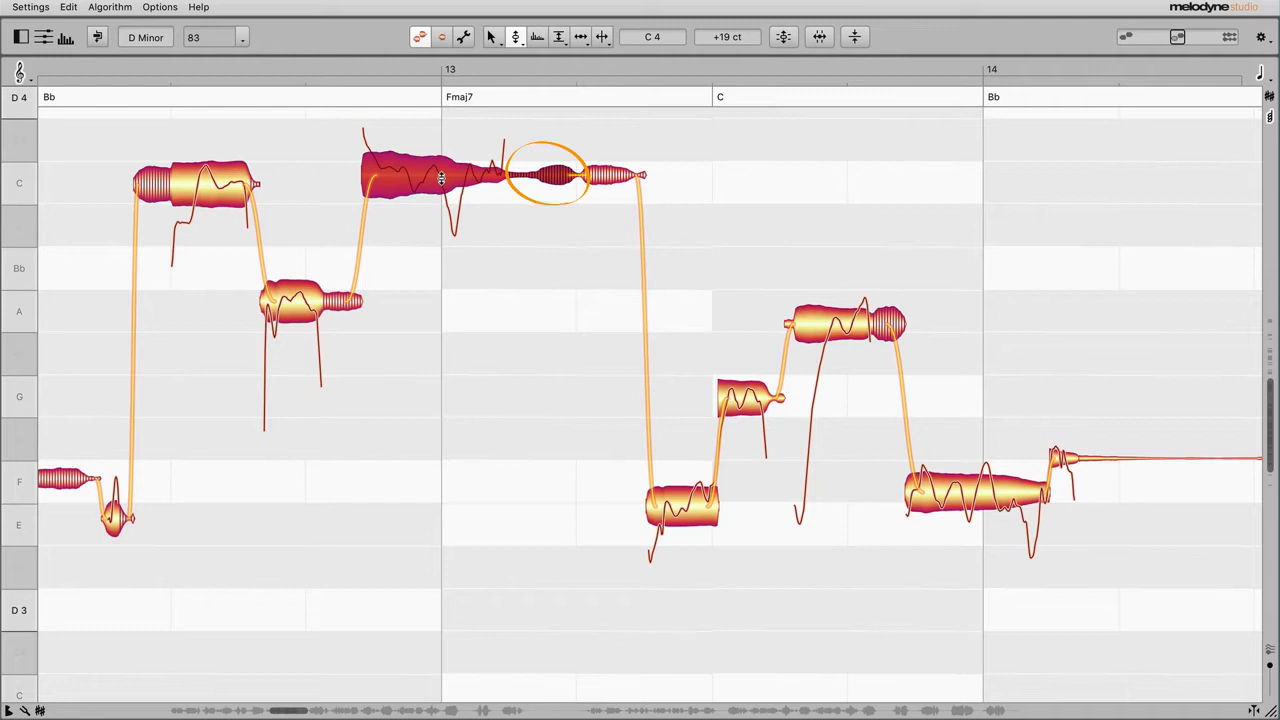
{"action": "left_click_drag", "start_coordinate": [441, 178], "coordinate": [485, 313]}
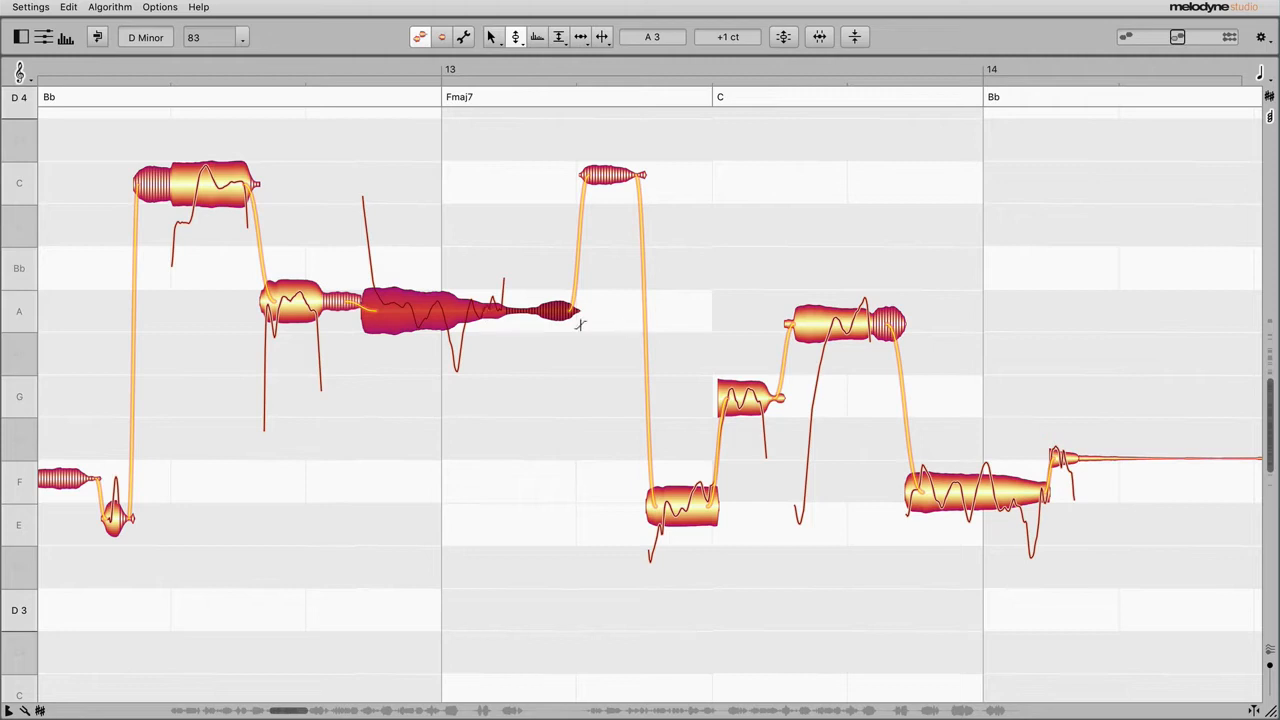
{"action": "mouse_move", "coordinate": [822, 320]}
{"action": "left_mouse_down"}
{"action": "mouse_move", "coordinate": [825, 250]}
{"action": "mouse_move", "coordinate": [826, 309]}
{"action": "left_mouse_up"}
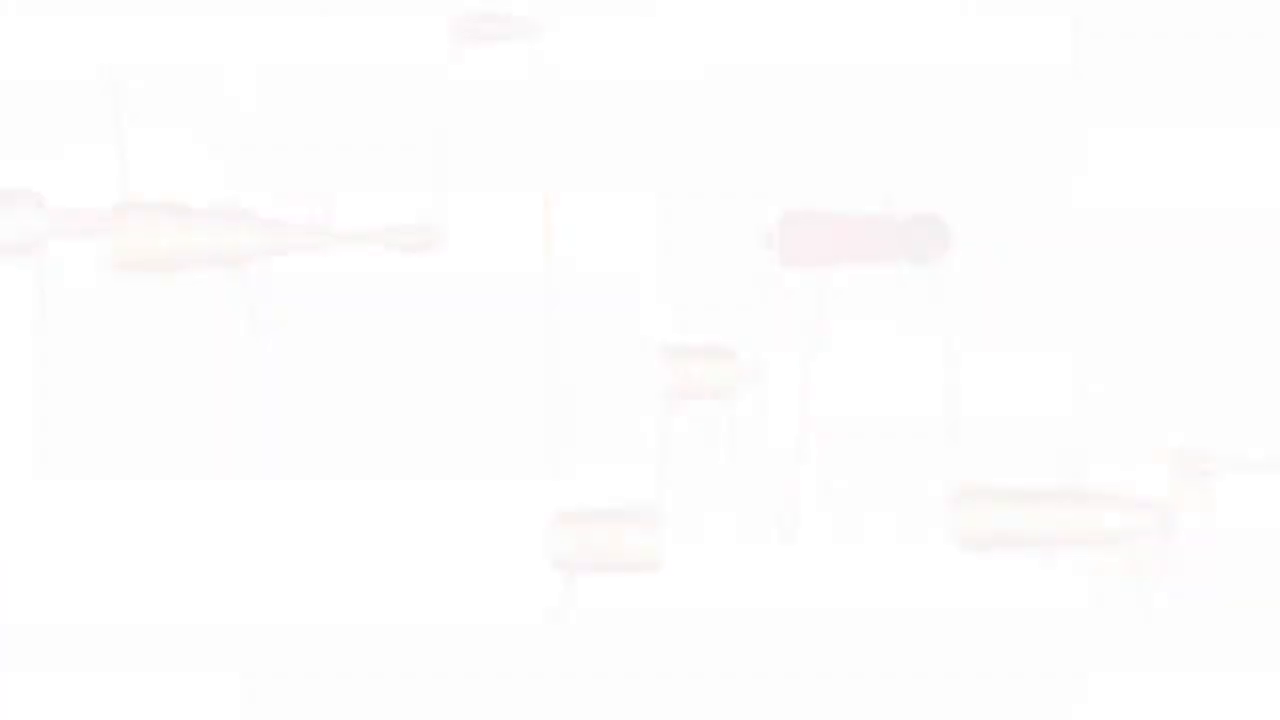
Step: View the formant bands of the notes with the Formant tool and return to the Pitch tool
{"action": "right_click", "coordinate": [966, 302]}
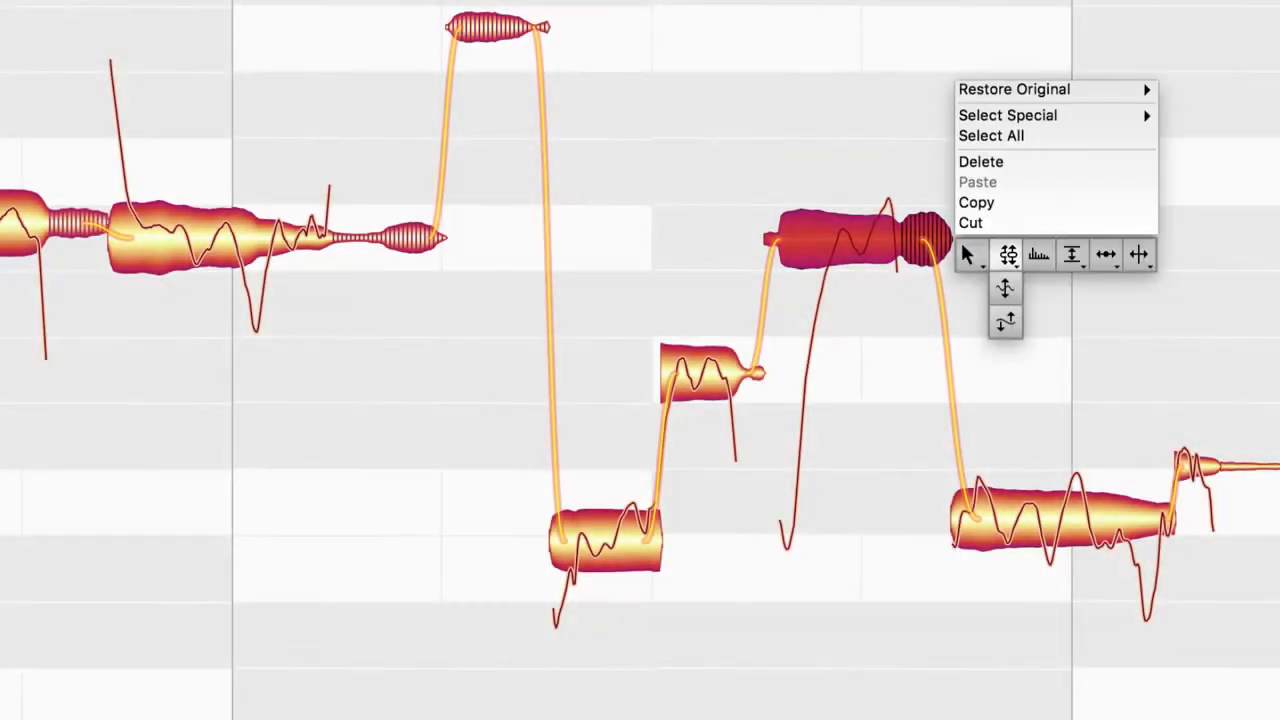
{"action": "left_click", "coordinate": [1039, 255]}
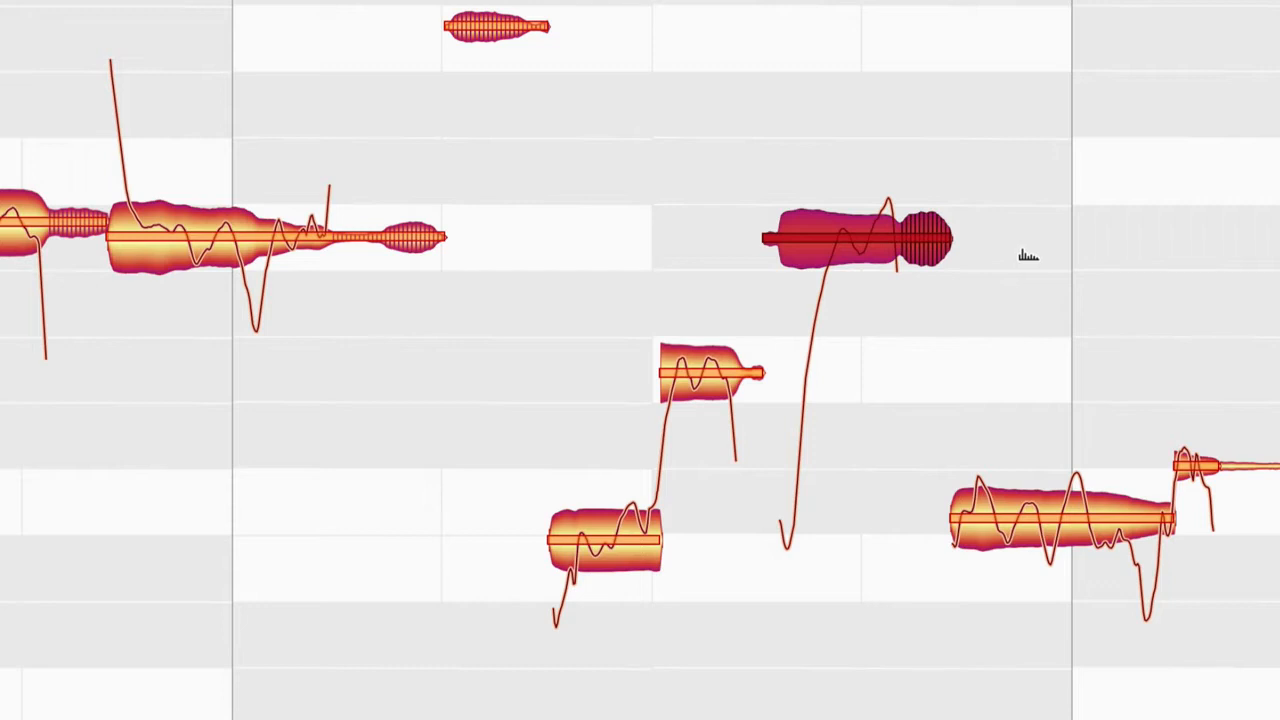
{"action": "right_click", "coordinate": [1028, 256]}
{"action": "left_click", "coordinate": [1003, 257]}
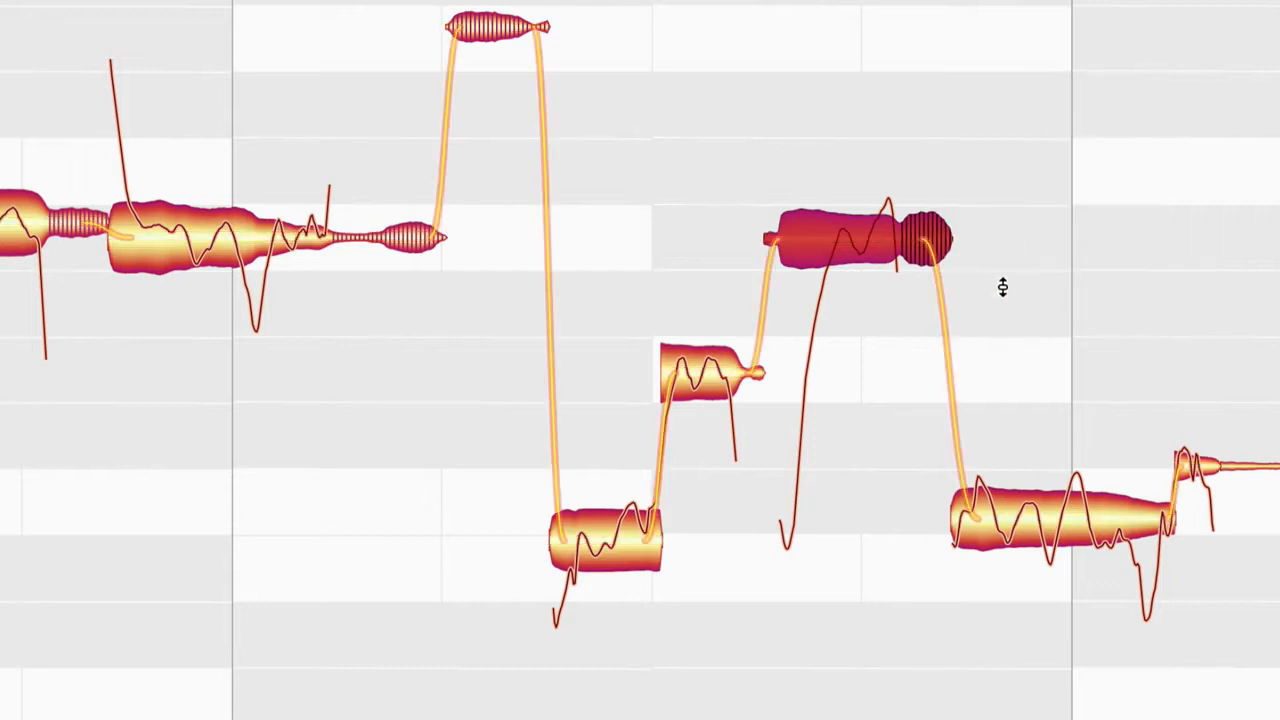
Step: Lower the note crossing into bar 14 by one semitone and shift its formants far upward with the Formant tool
{"action": "left_click_drag", "start_coordinate": [1026, 522], "coordinate": [1053, 518]}
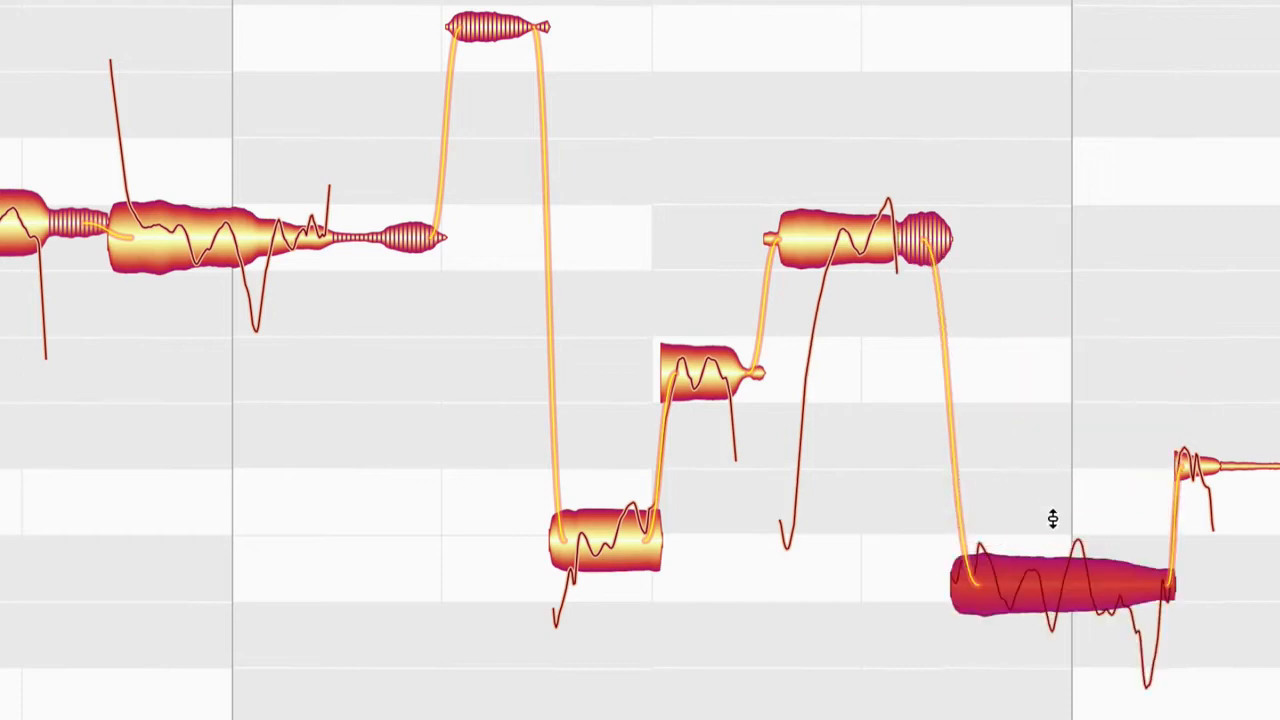
{"action": "right_click", "coordinate": [1052, 518]}
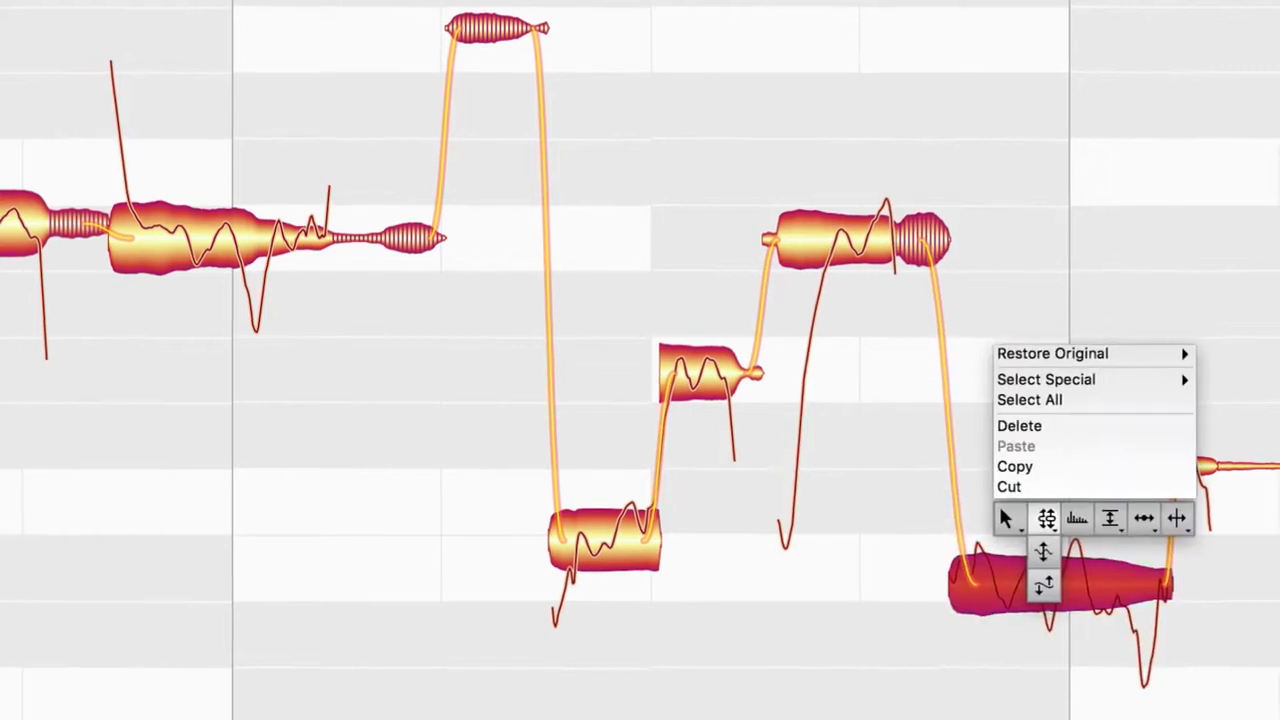
{"action": "left_click", "coordinate": [1078, 517]}
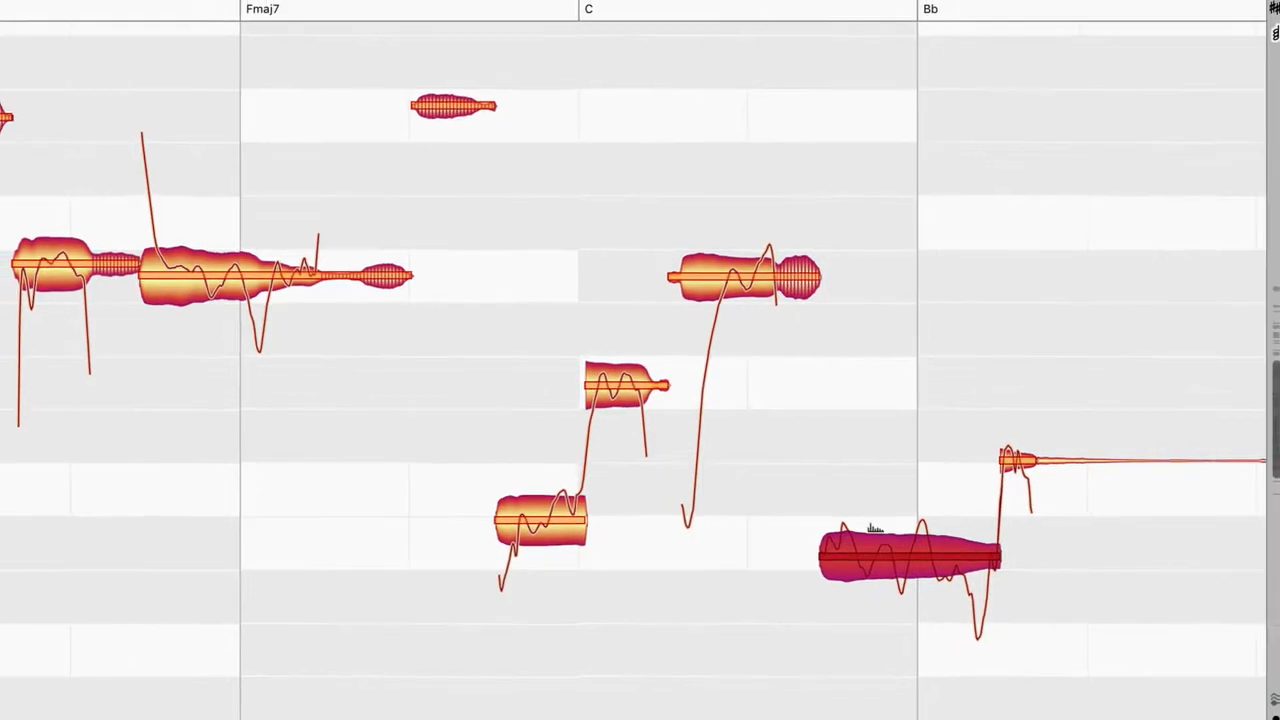
{"action": "left_click_drag", "start_coordinate": [888, 544], "coordinate": [876, 63]}
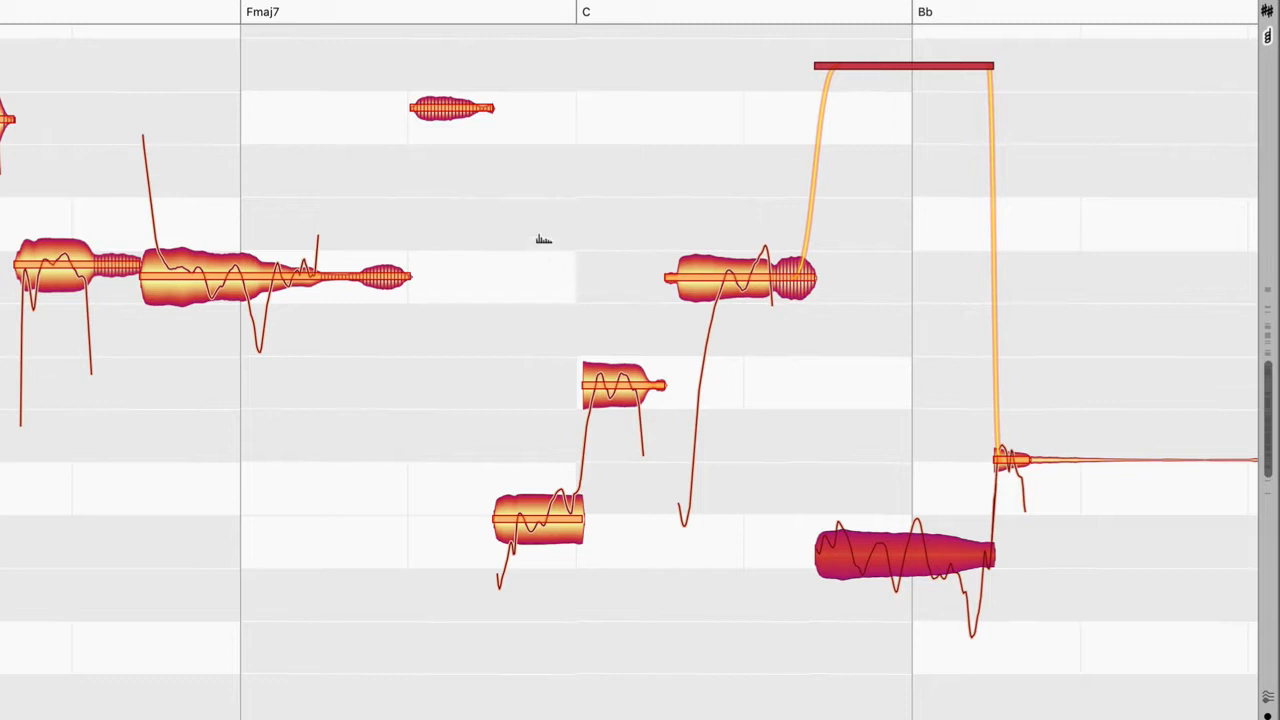
Step: Shift the formants of the three rising notes around the C chord downward and adjust the formant transition after the last one
{"action": "left_click_drag", "start_coordinate": [543, 240], "coordinate": [737, 584]}
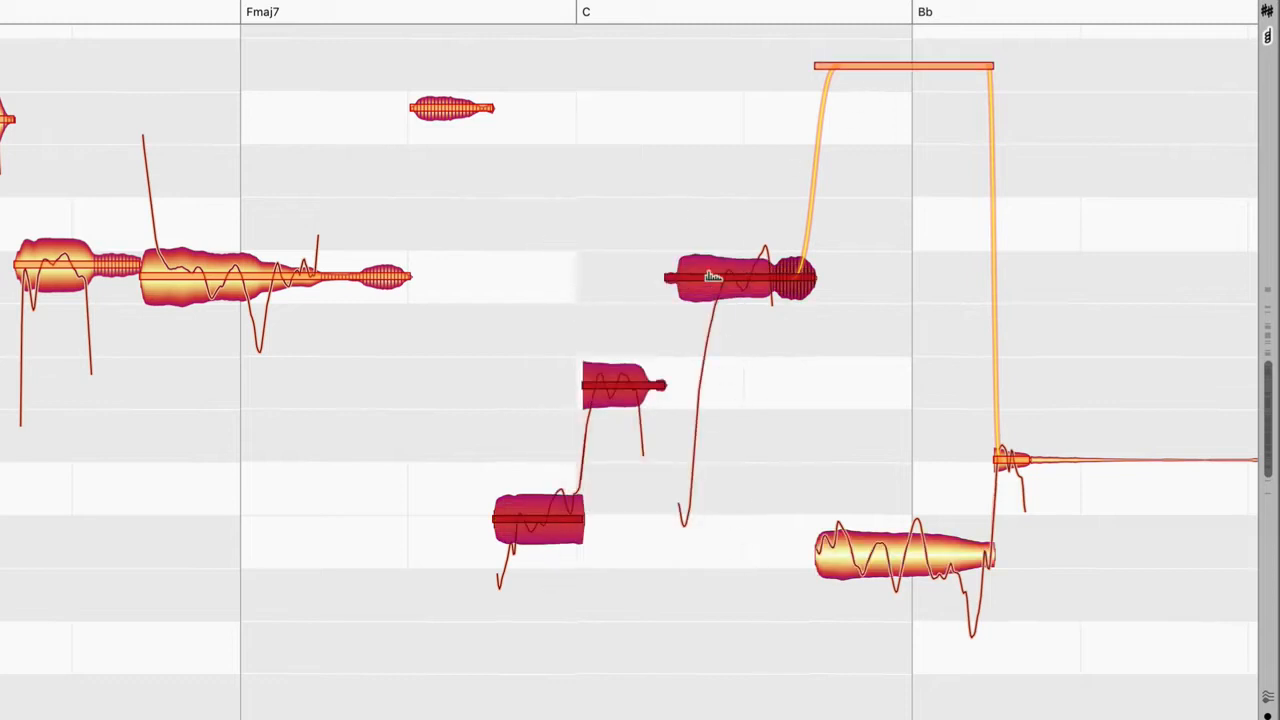
{"action": "left_click_drag", "start_coordinate": [714, 273], "coordinate": [714, 302]}
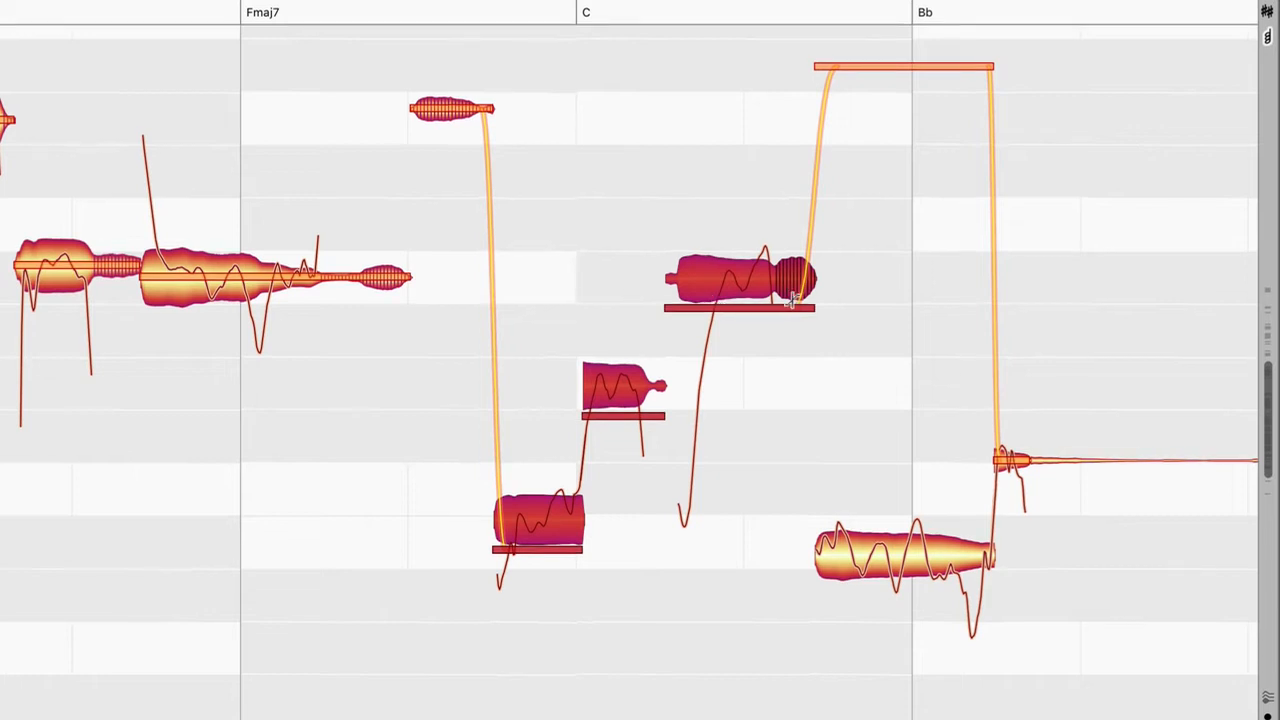
{"action": "left_click_drag", "start_coordinate": [803, 300], "coordinate": [786, 240]}
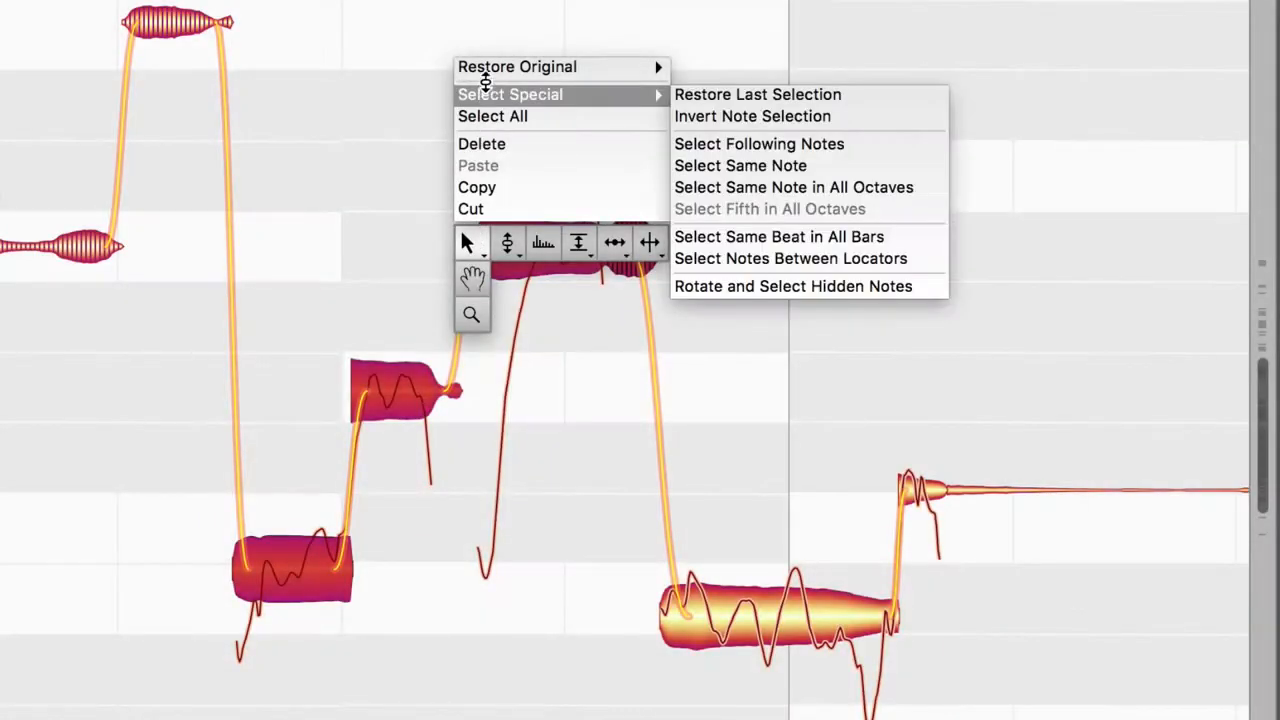
Step: Restore the original pitch of the three selected notes with Undo All Pitch Changes
{"action": "mouse_move", "coordinate": [500, 67]}
{"action": "mouse_move", "coordinate": [734, 67]}
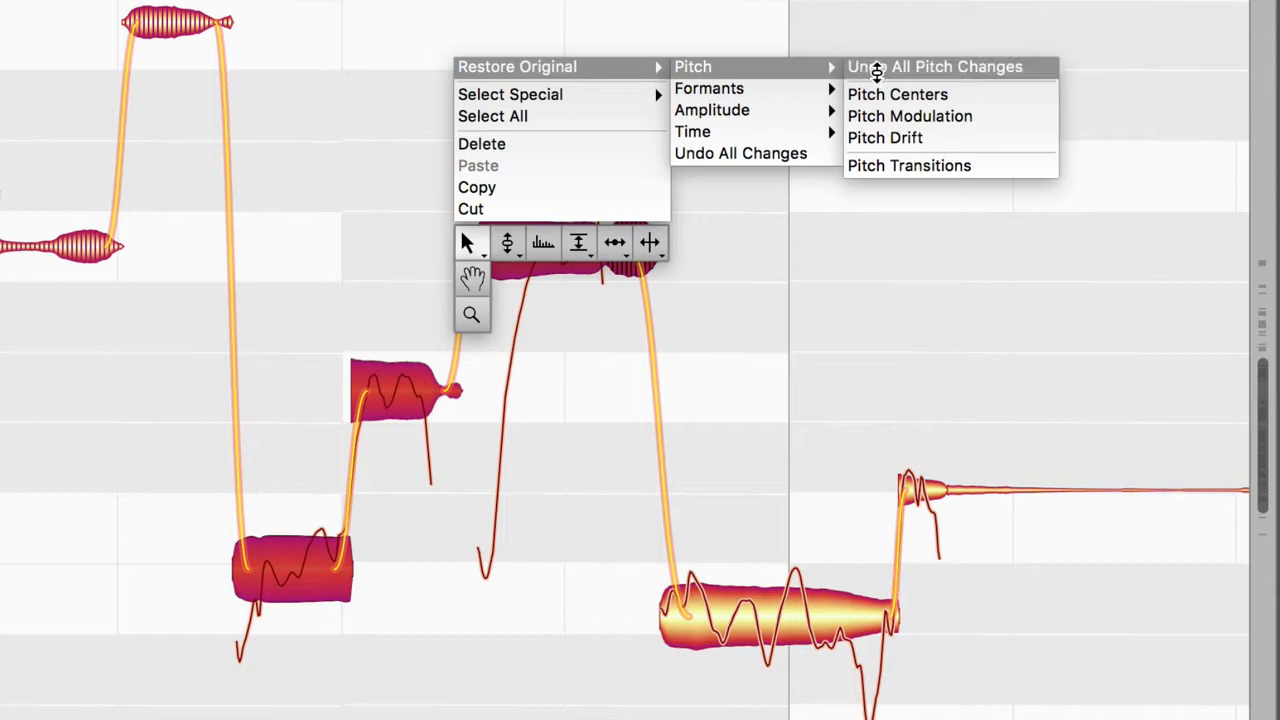
{"action": "left_click", "coordinate": [878, 70]}
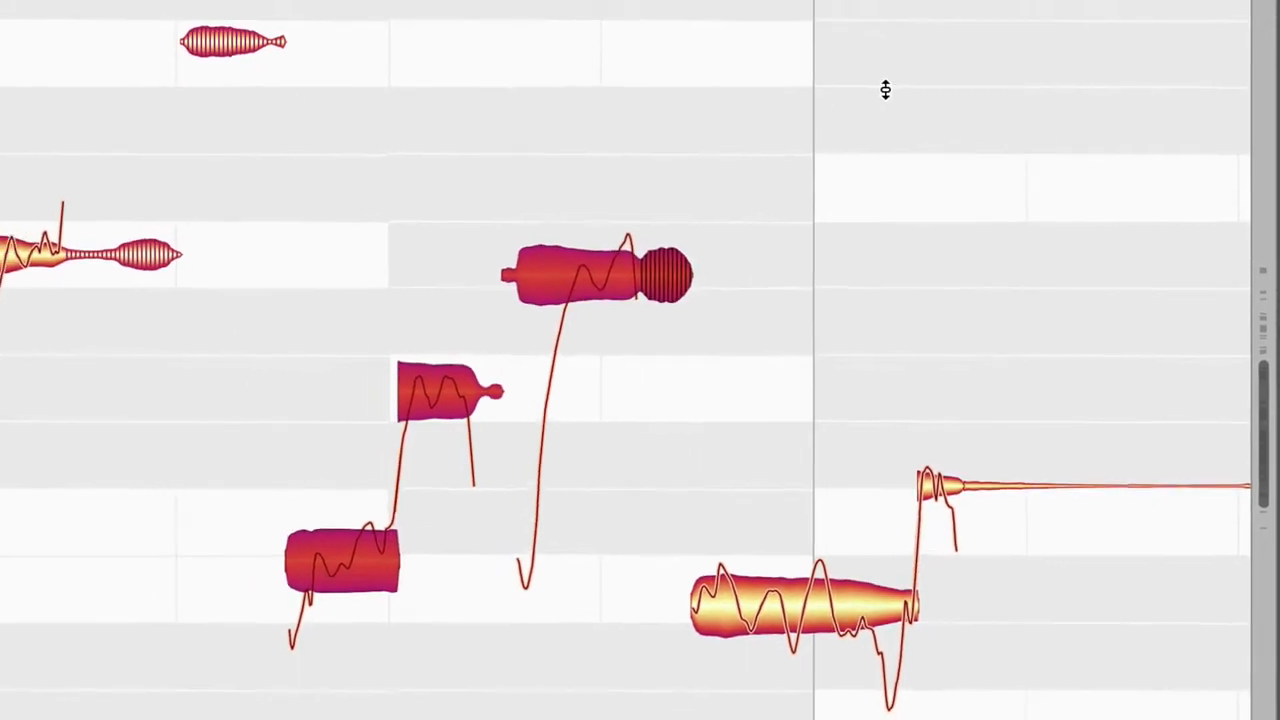